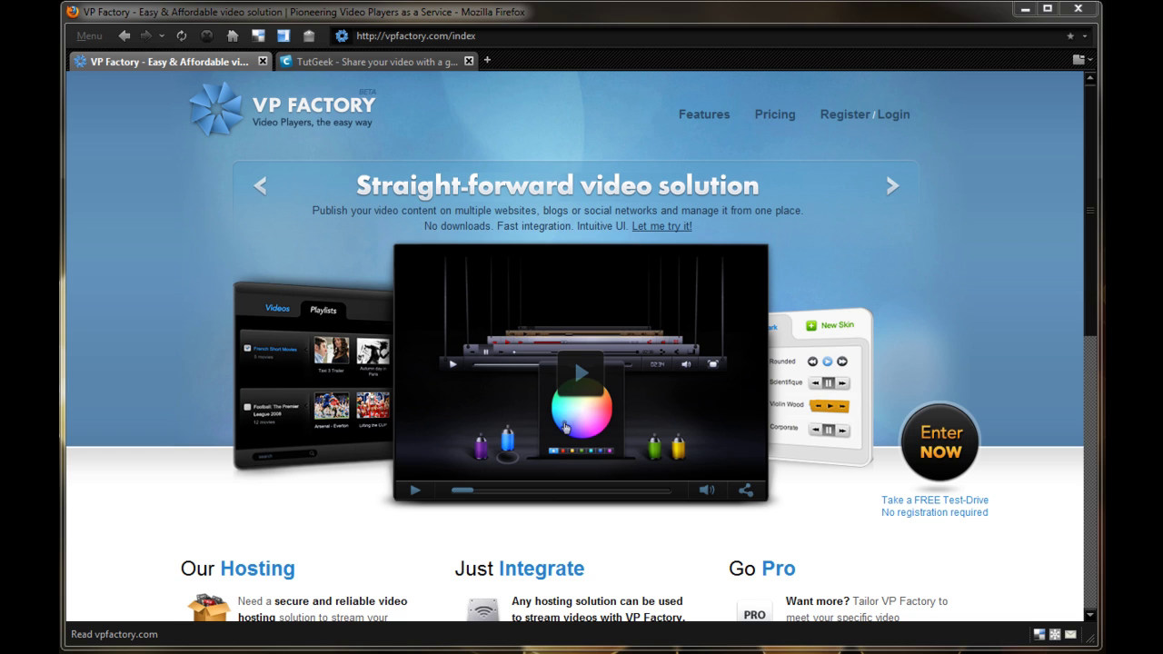
Bring the Firefox window showing the vpfactory.com home page to the front.
click(346, 561)
scroll(336, 554, down, 3)
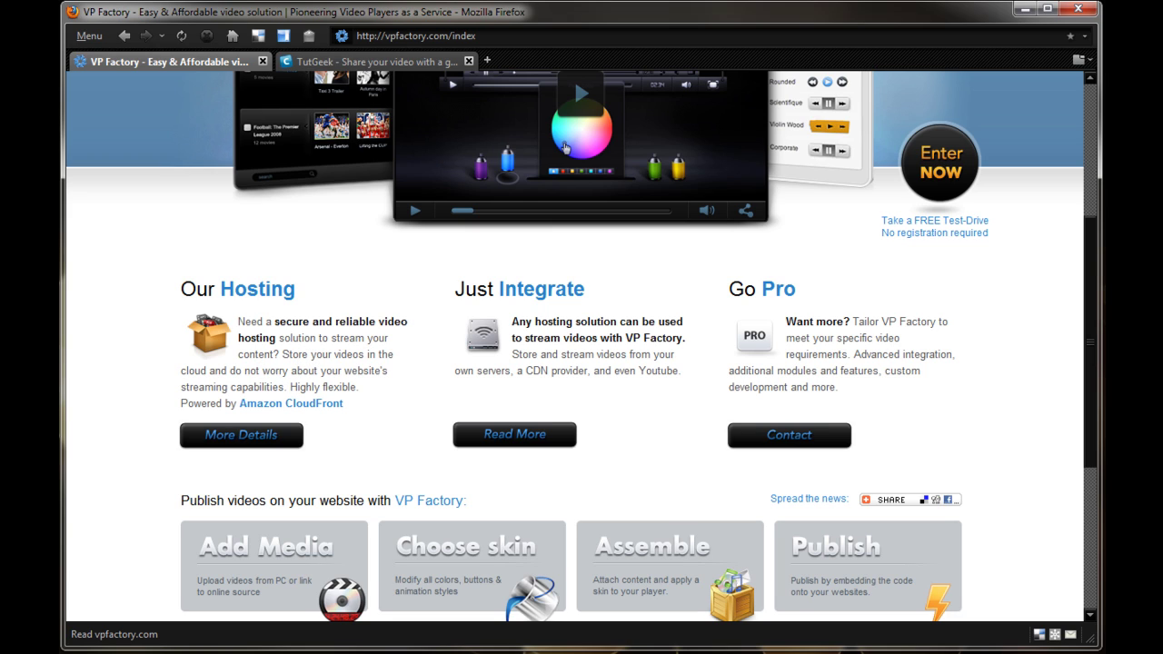
scroll(133, 350, down, 2)
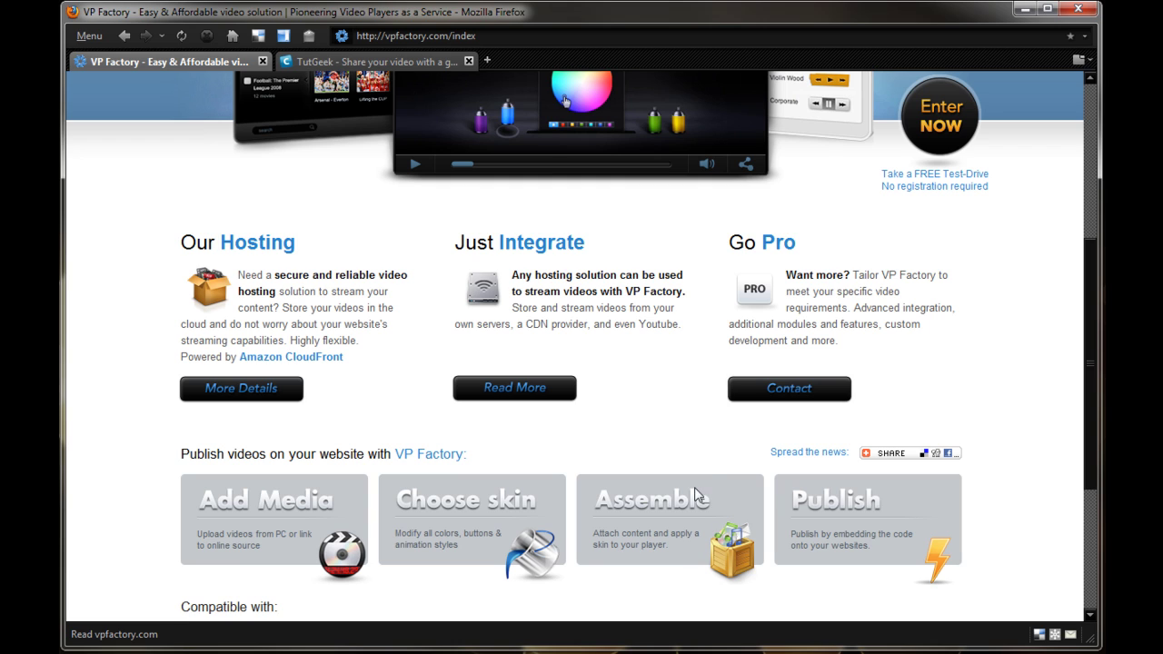
scroll(1018, 543, down, 5)
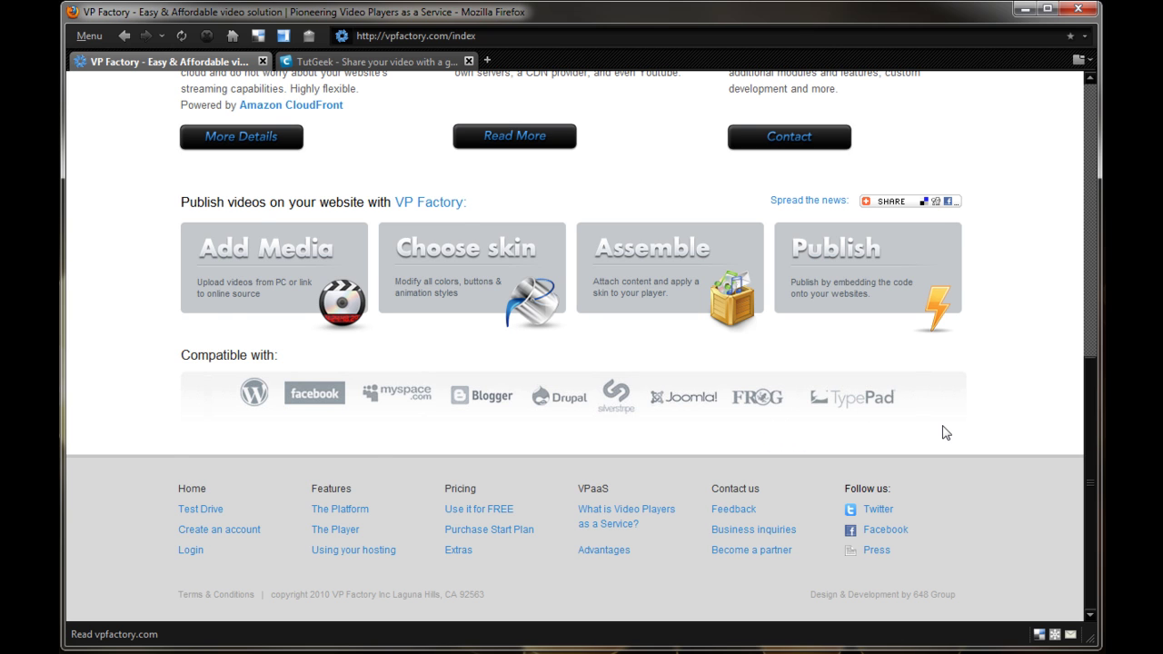
scroll(946, 433, up, 4)
scroll(951, 408, up, 2)
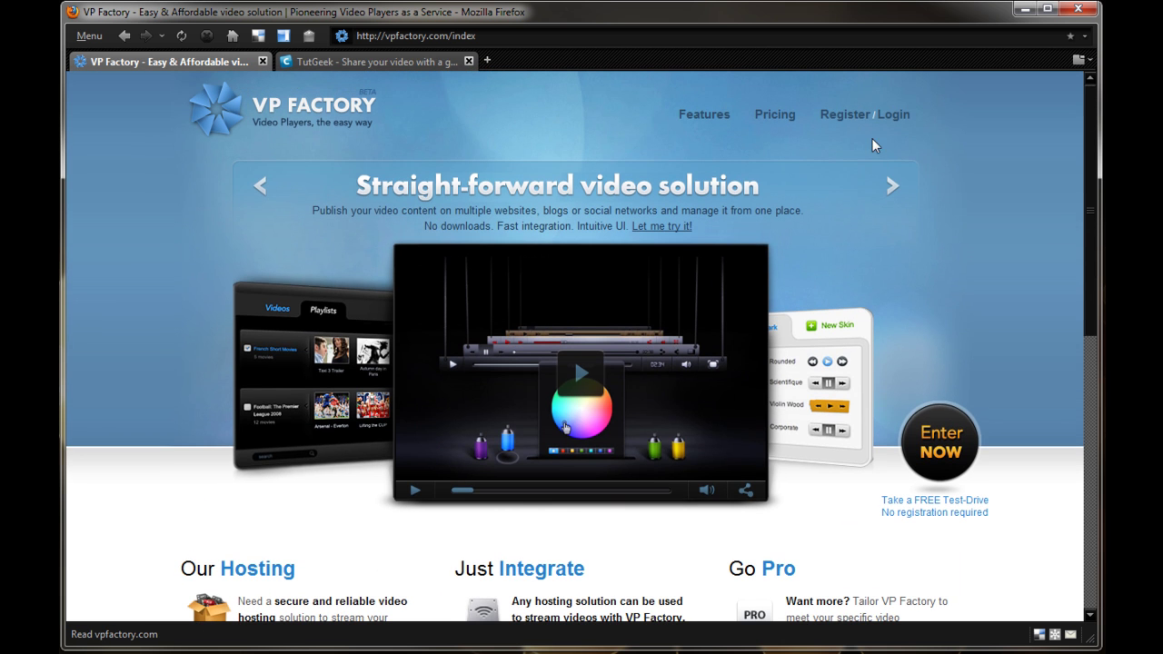
Open the Features page and scroll through its platform, player and hosting descriptions.
click(715, 116)
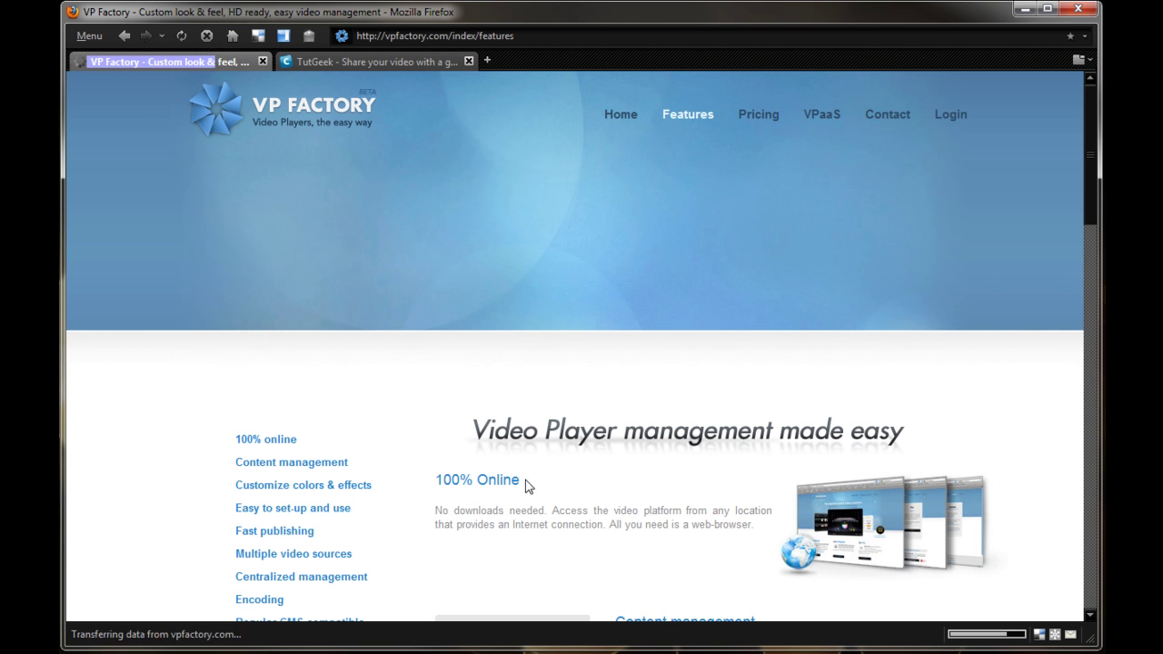
scroll(595, 465, down, 4)
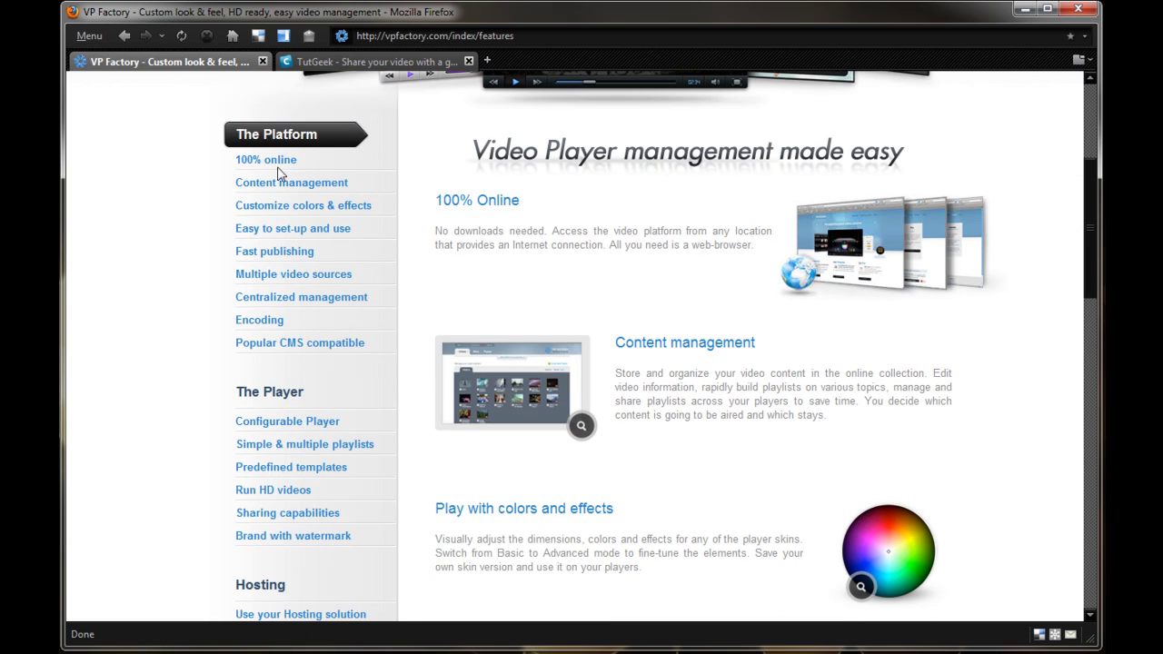
scroll(541, 300, down, 4)
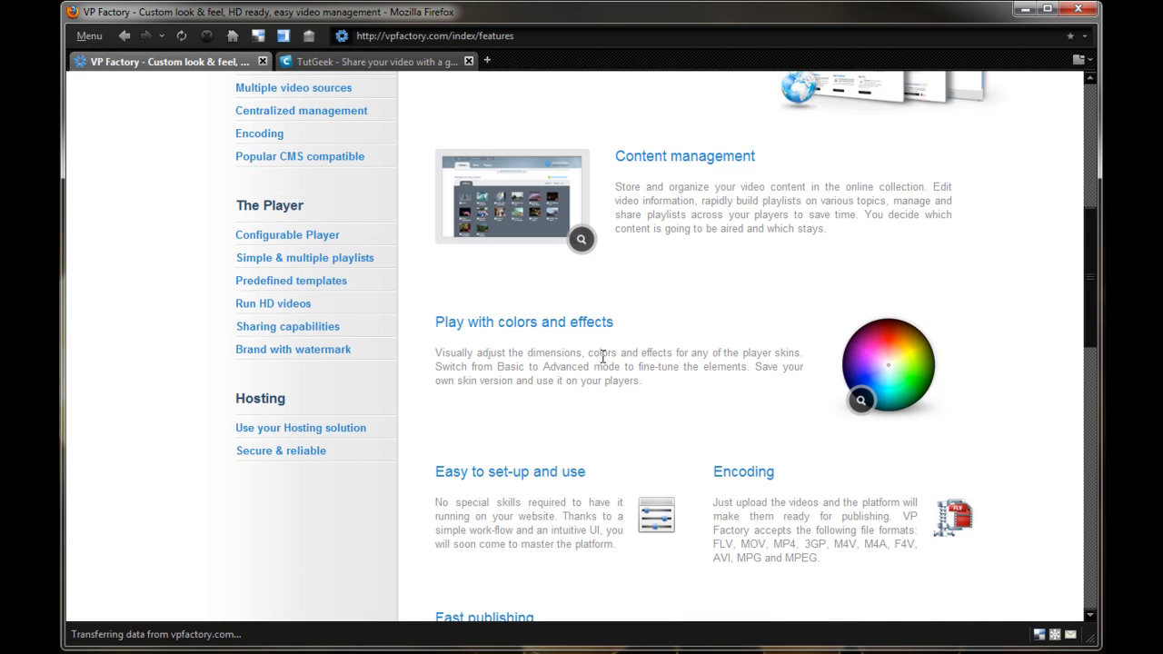
scroll(674, 354, down, 6)
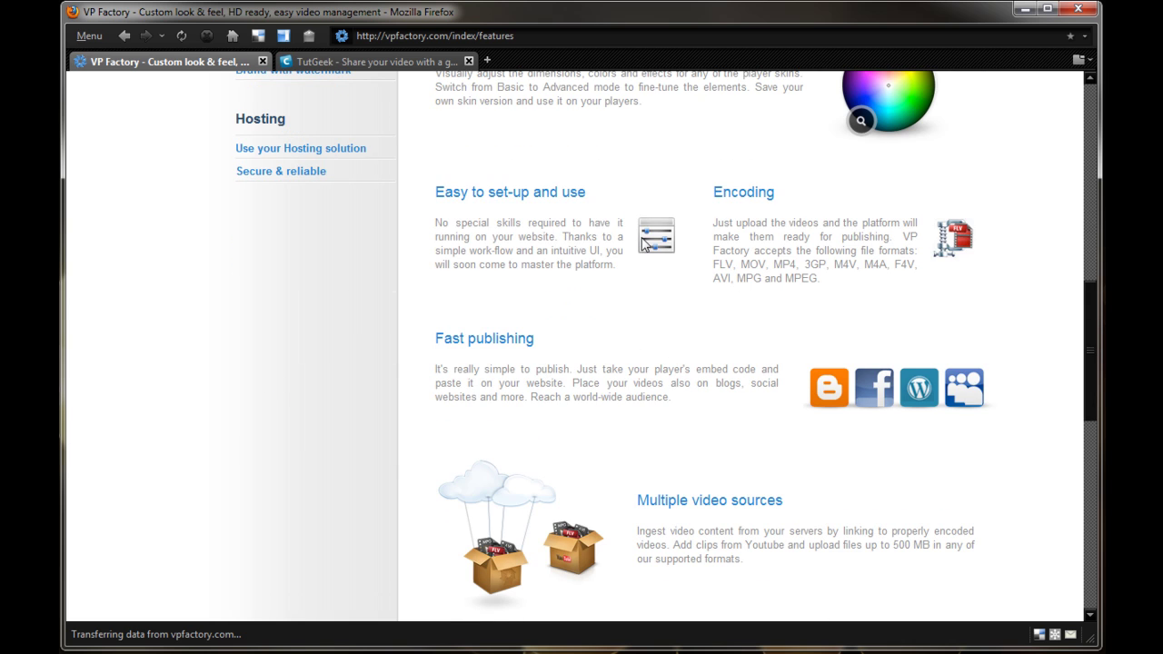
scroll(785, 319, down, 2)
scroll(745, 318, up, 2)
scroll(618, 327, down, 6)
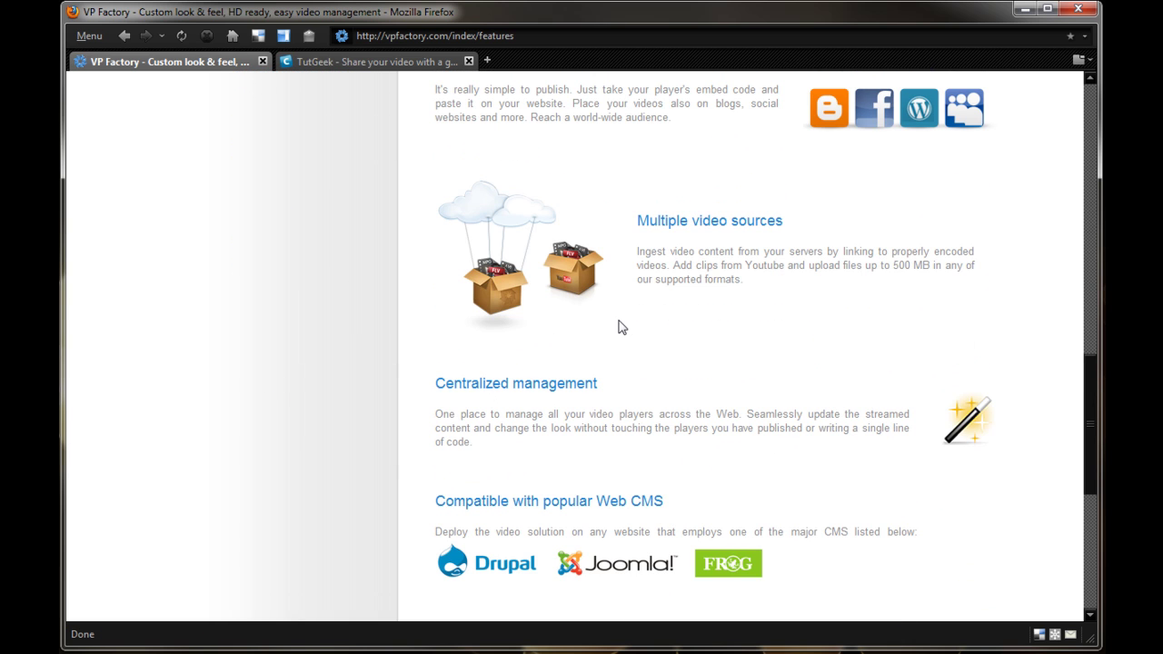
scroll(664, 368, down, 6)
scroll(691, 368, up, 10)
scroll(693, 368, up, 18)
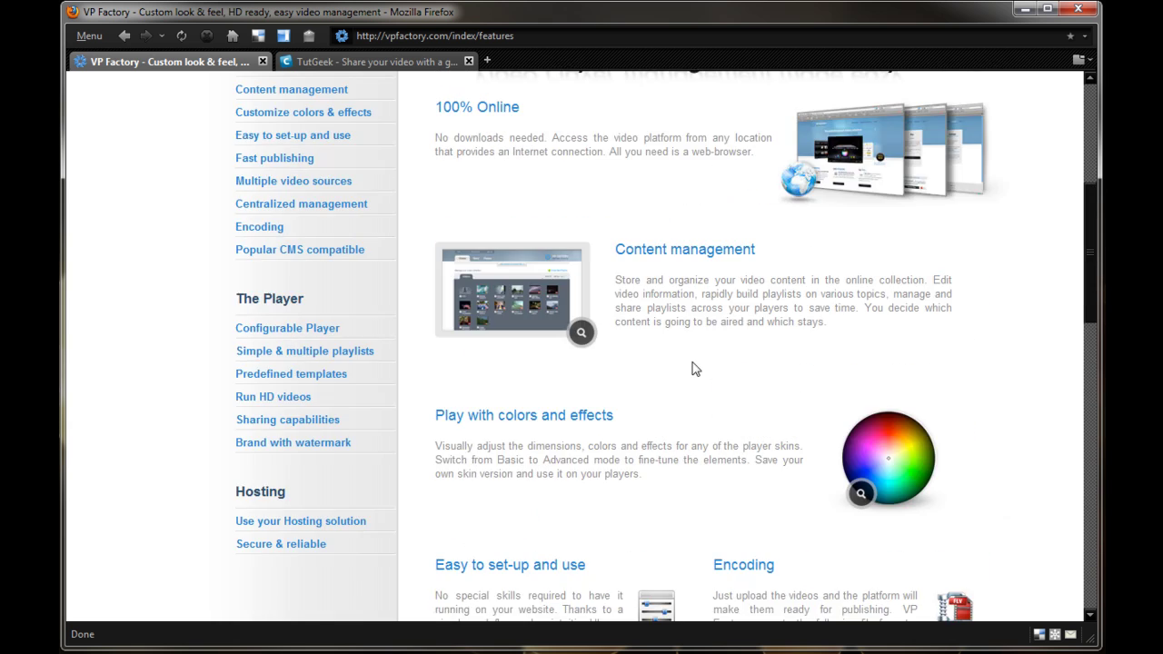
Open Plans & Pricing and read through the Free plan's features and 10,000/mo player views.
click(759, 116)
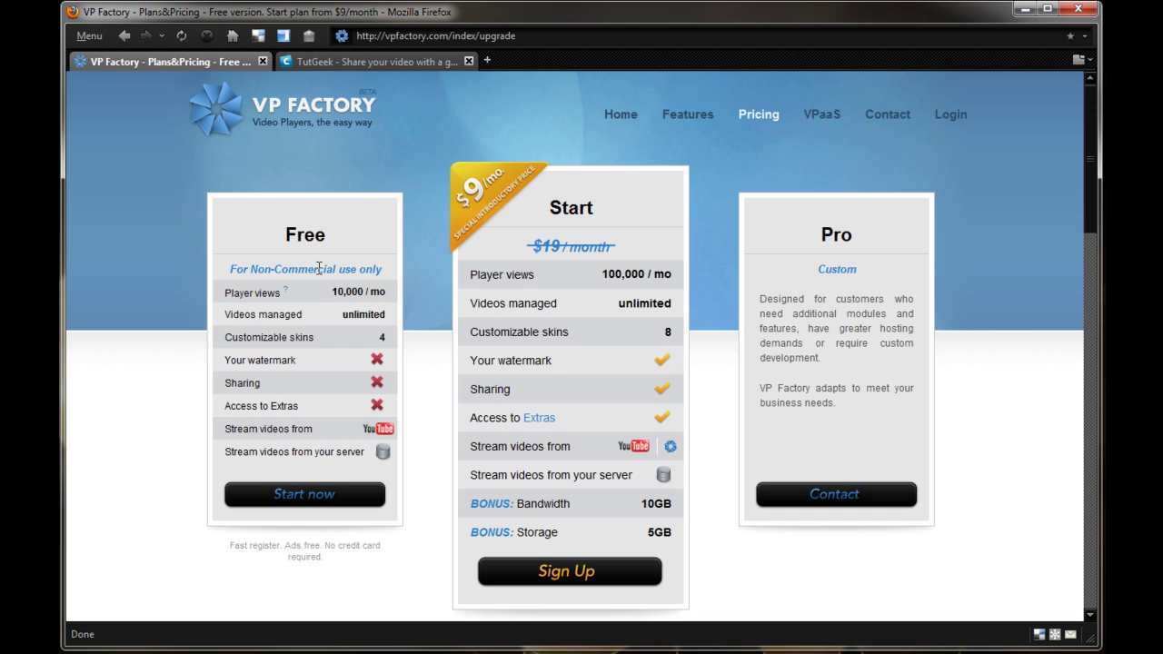
double_click(293, 382)
click(288, 385)
drag(368, 331, 391, 293)
click(330, 322)
click(350, 329)
scroll(359, 339, down, 5)
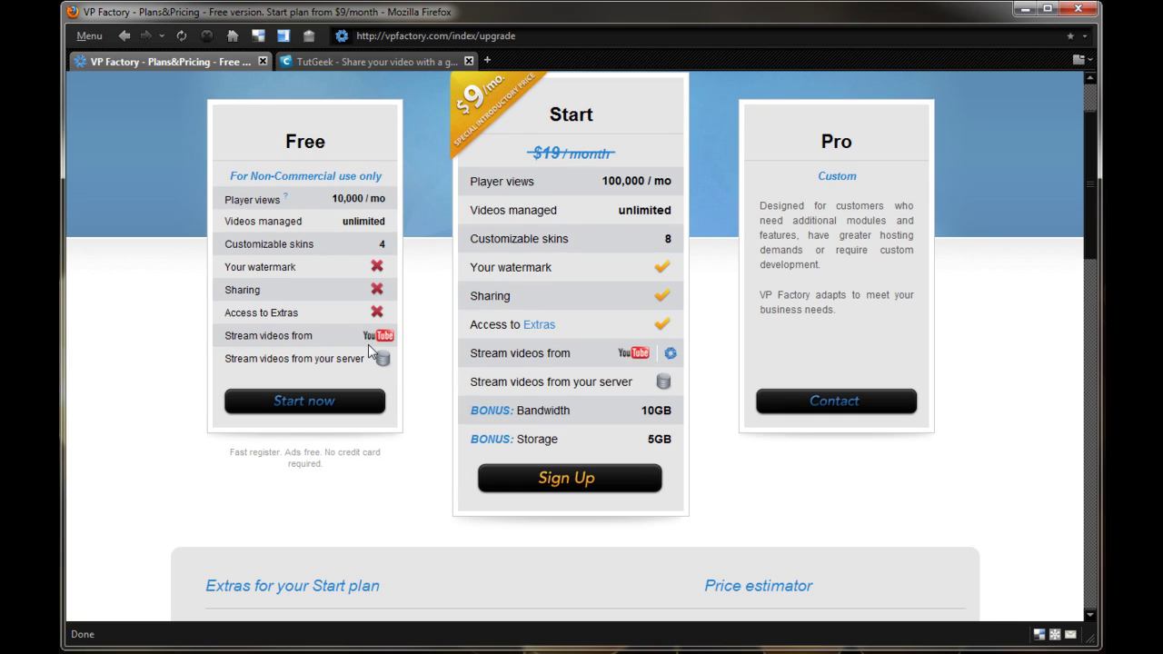
scroll(368, 345, up, 3)
drag(329, 200, 400, 206)
click(335, 202)
drag(325, 200, 398, 207)
click(402, 209)
scroll(403, 219, down, 2)
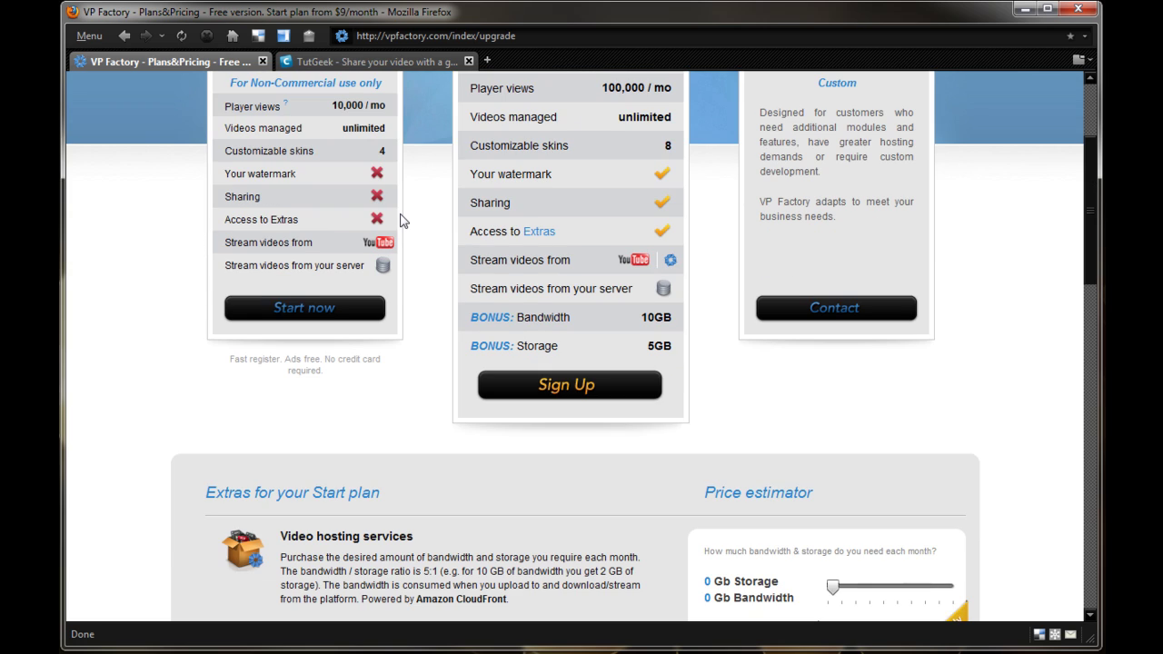
scroll(403, 222, up, 4)
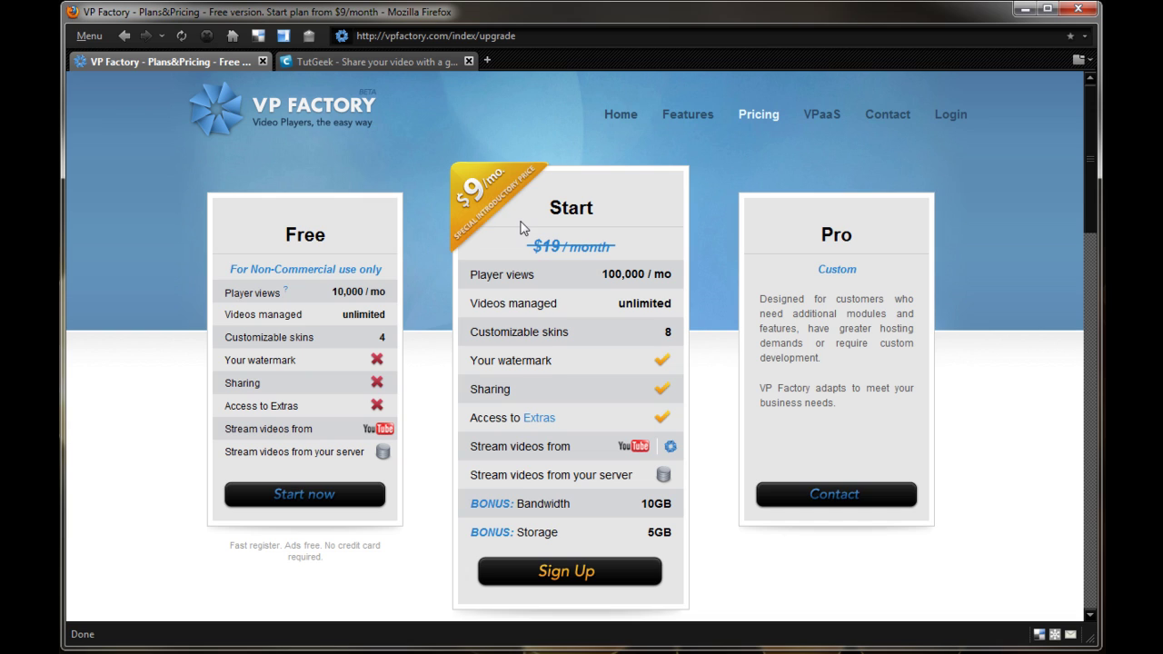
Review the Start plan's $19/month price and features, opening its Extras link in a background tab.
drag(522, 247, 659, 236)
click(659, 235)
drag(624, 320, 671, 358)
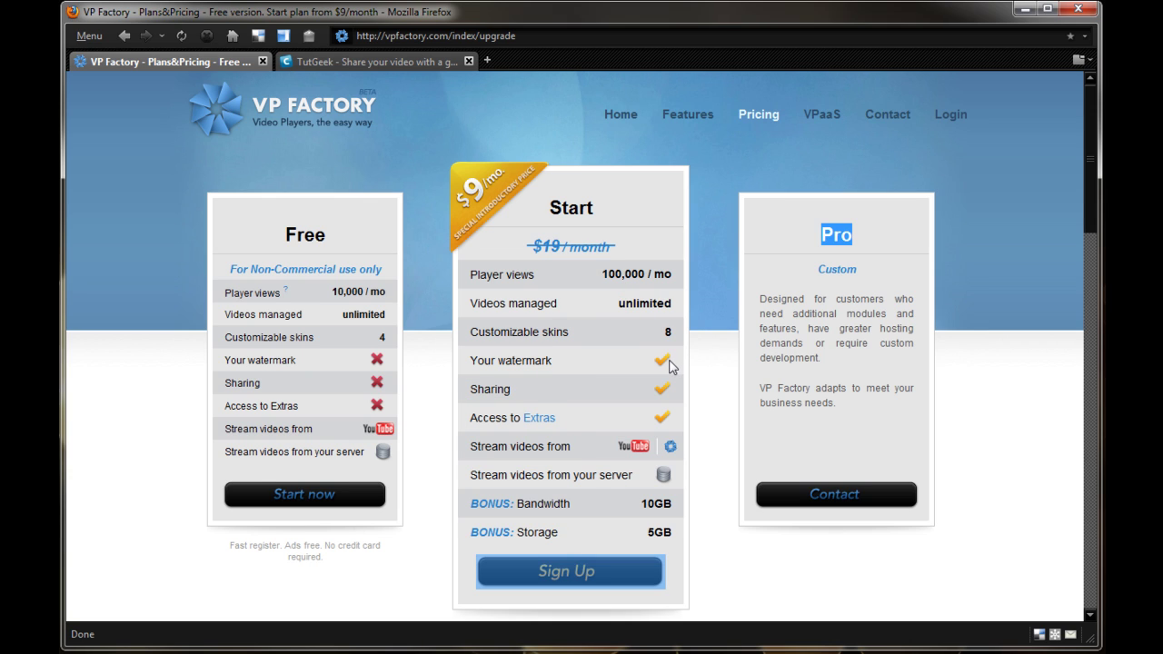
middle_click(538, 421)
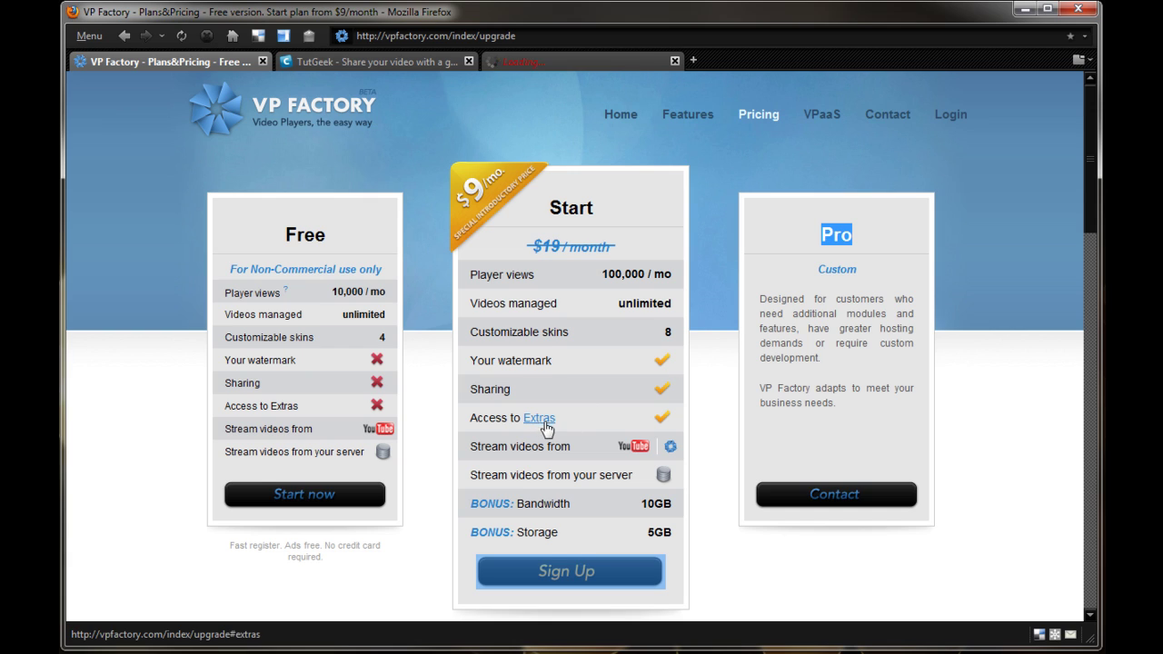
triple_click(673, 447)
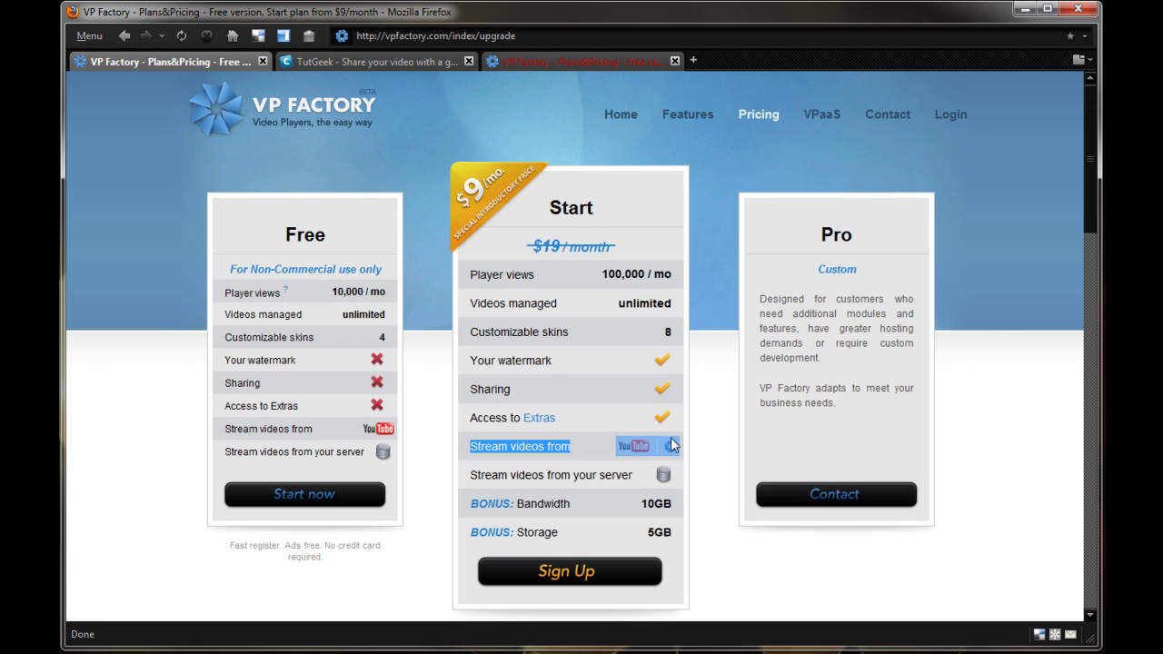
click(682, 439)
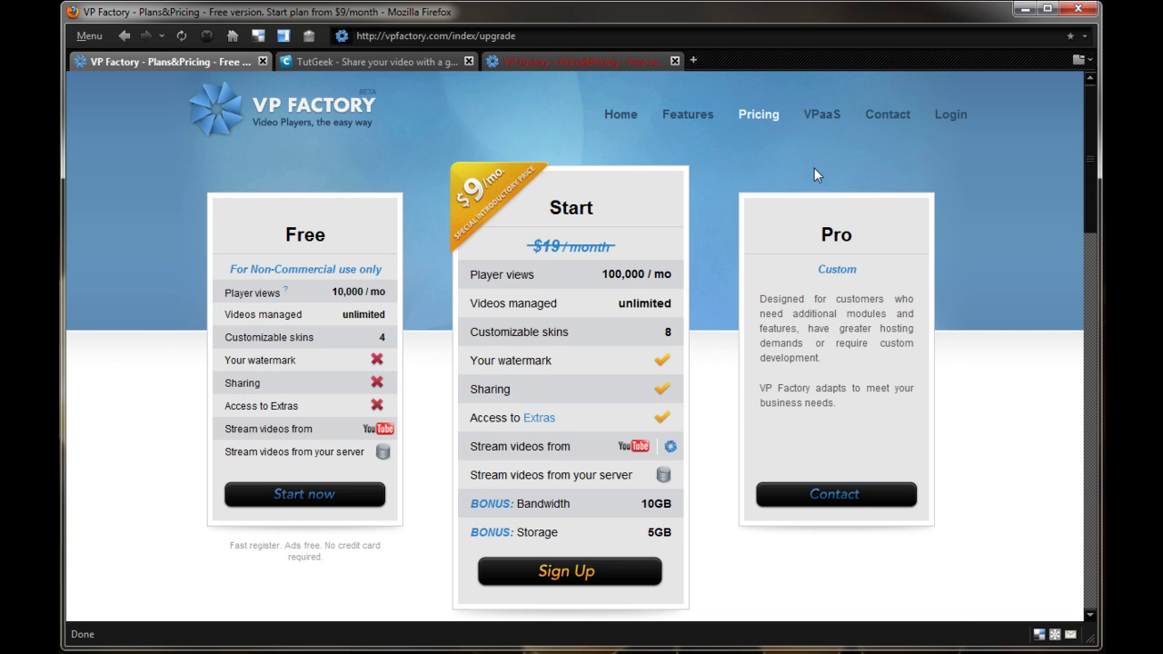
Fill the Start plan Extras estimator with 5.0 GB storage, 77 Gb bandwidth and 6 player-views packs.
scroll(884, 327, down, 5)
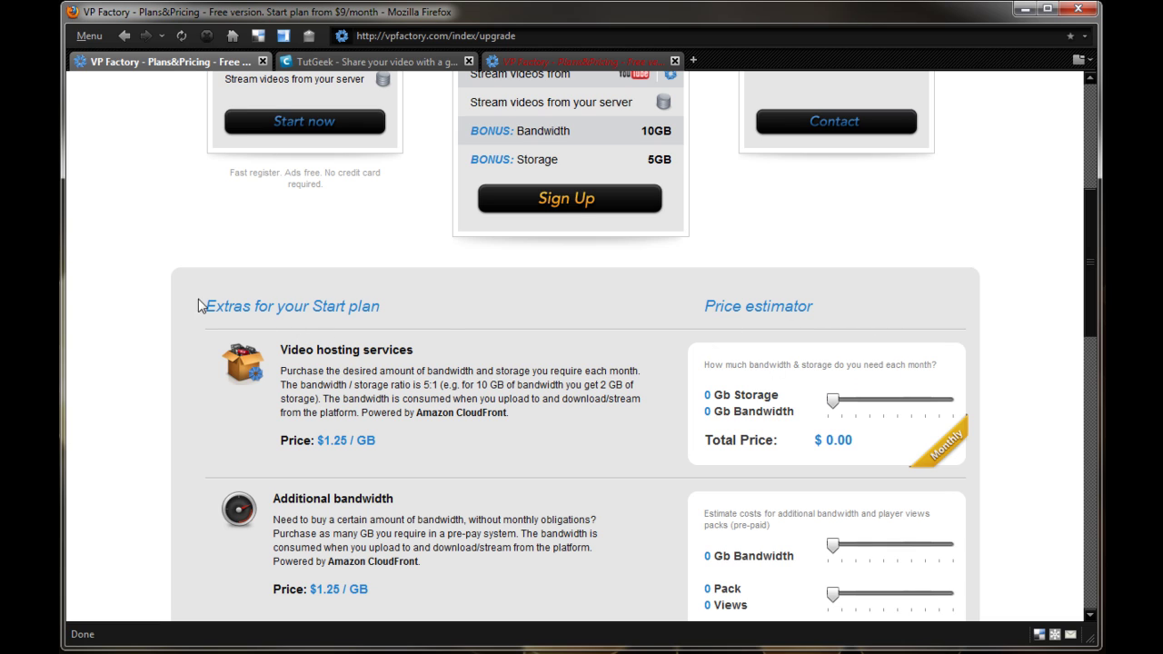
drag(190, 307, 449, 316)
click(447, 314)
drag(842, 406, 849, 403)
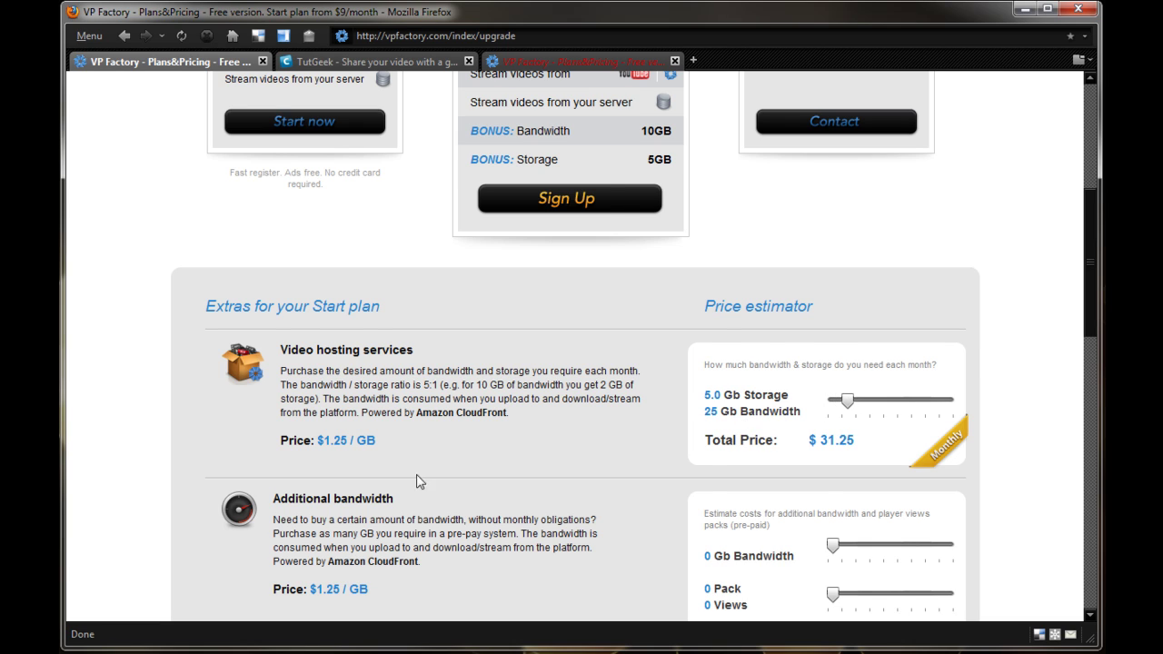
scroll(372, 492, down, 3)
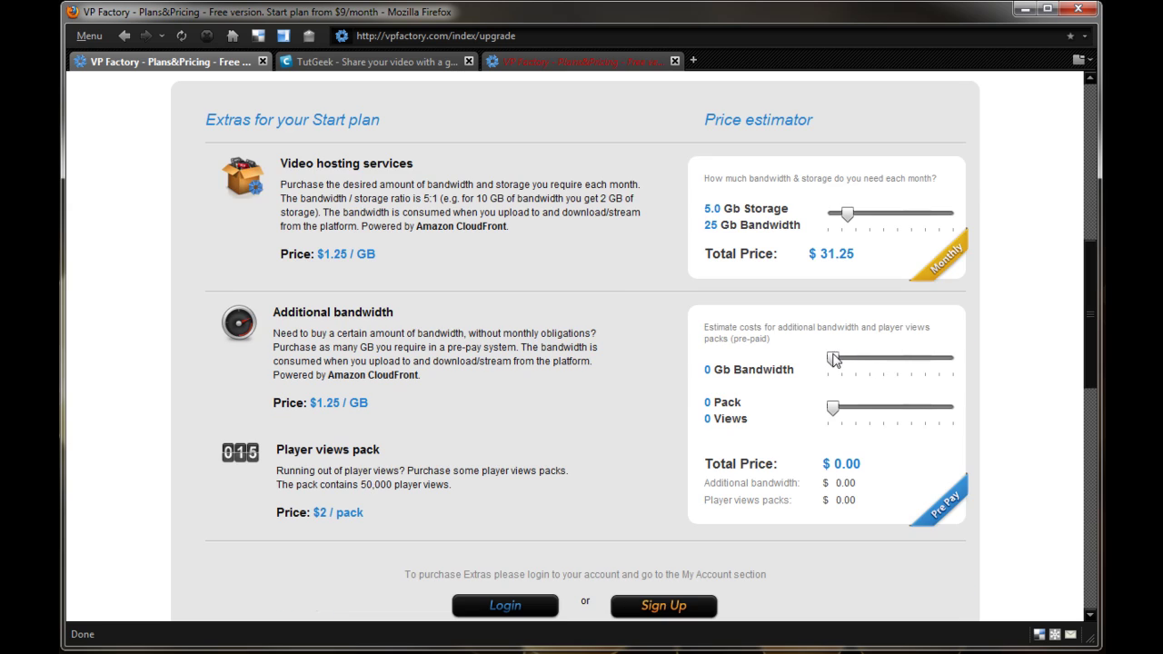
drag(840, 363, 881, 362)
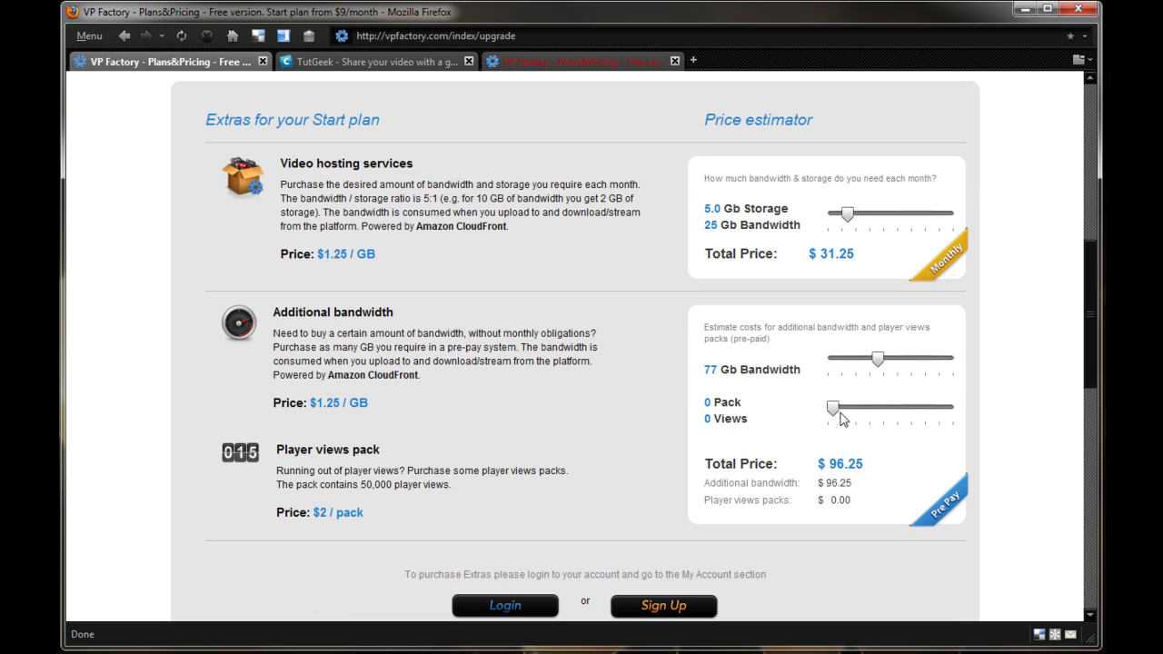
drag(834, 411, 898, 411)
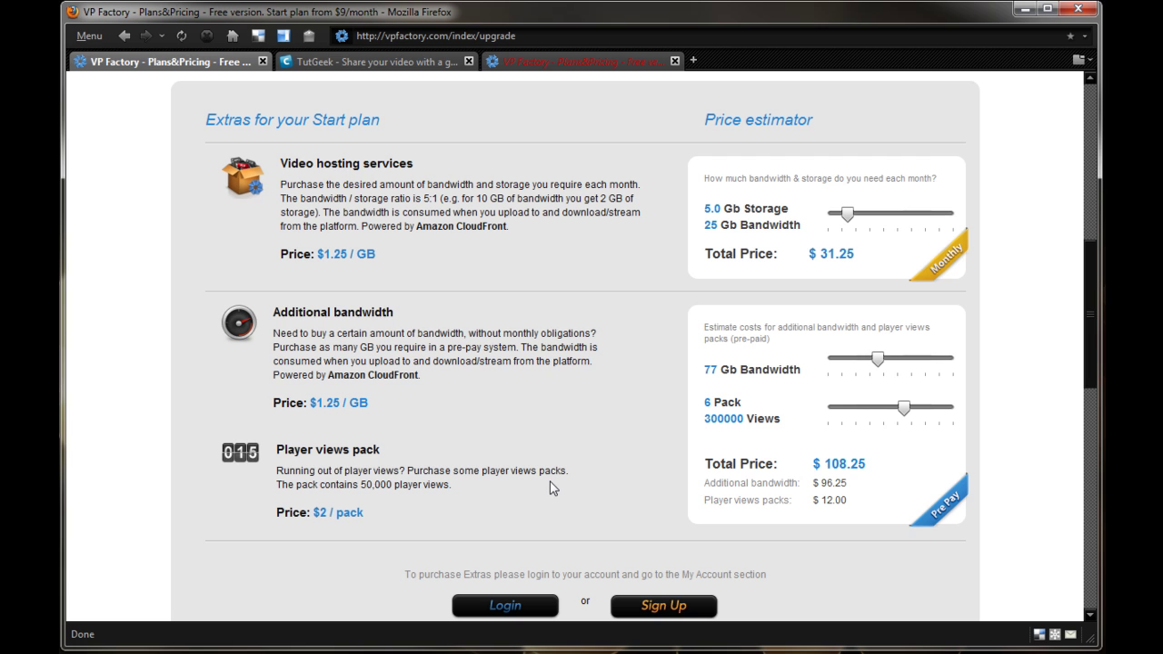
Look back over the Free, Start and Pro plans, then switch to the duplicate Extras tab.
scroll(532, 368, down, 3)
scroll(532, 368, up, 5)
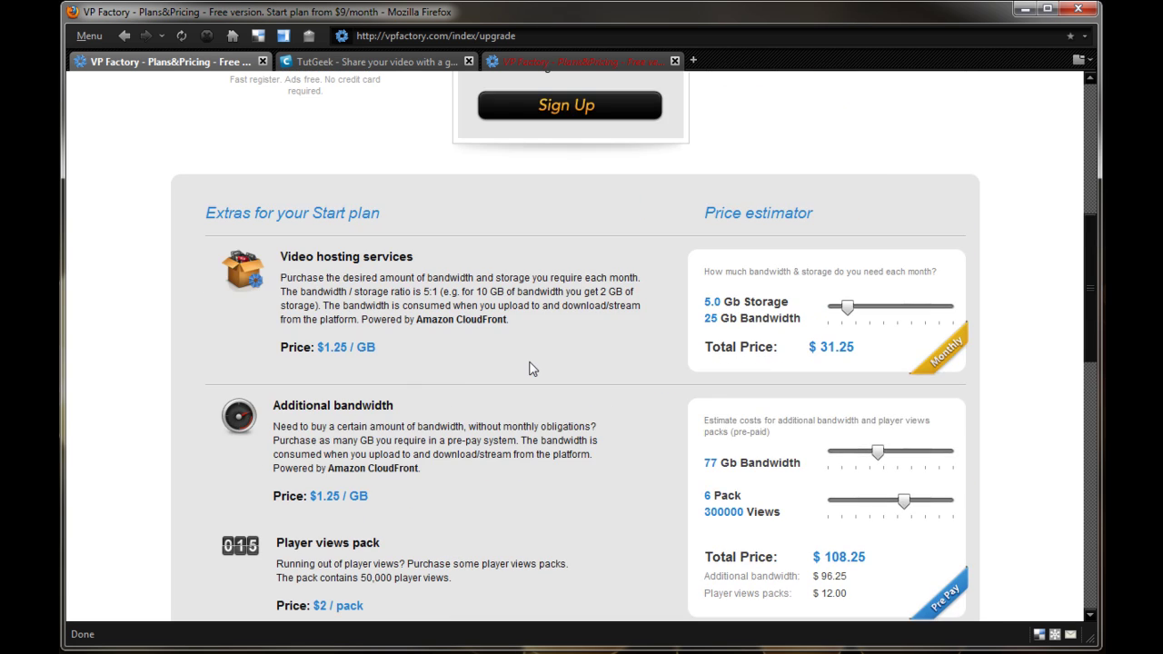
scroll(514, 391, up, 7)
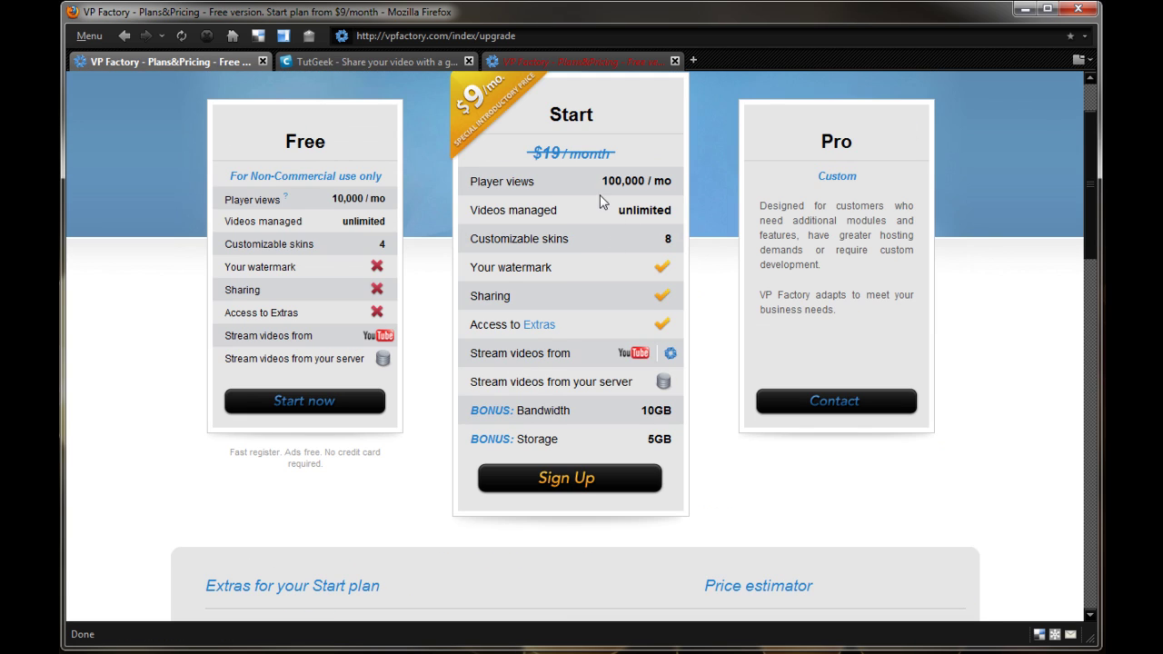
drag(603, 200, 649, 208)
scroll(647, 382, down, 10)
scroll(721, 382, up, 5)
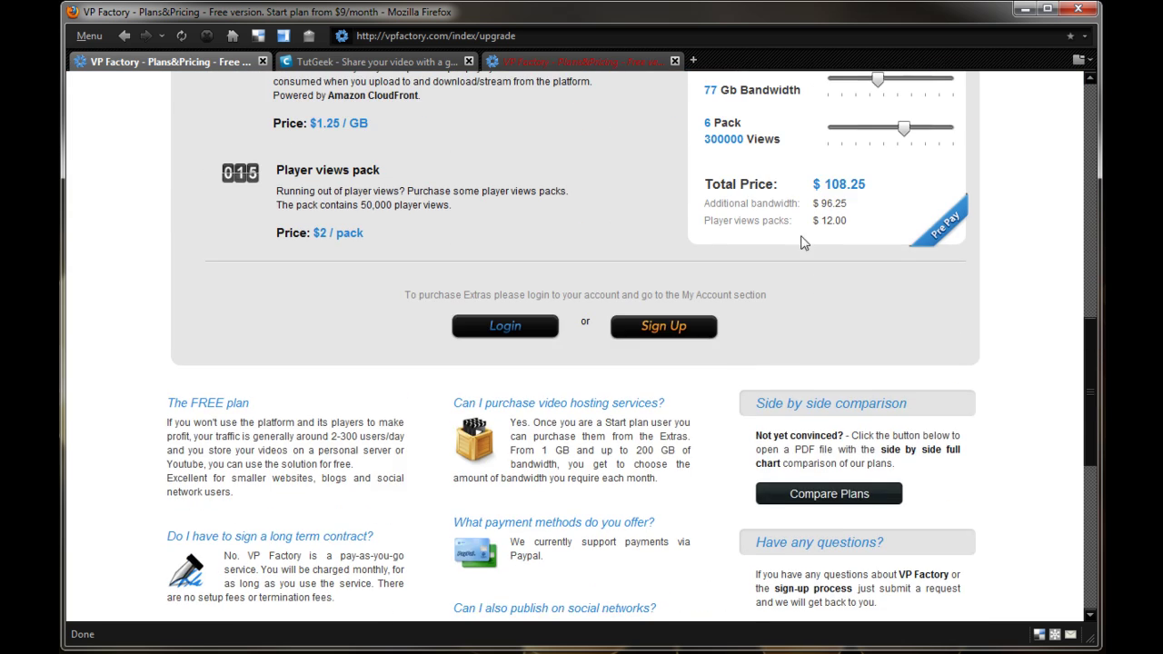
drag(818, 273, 706, 138)
click(900, 287)
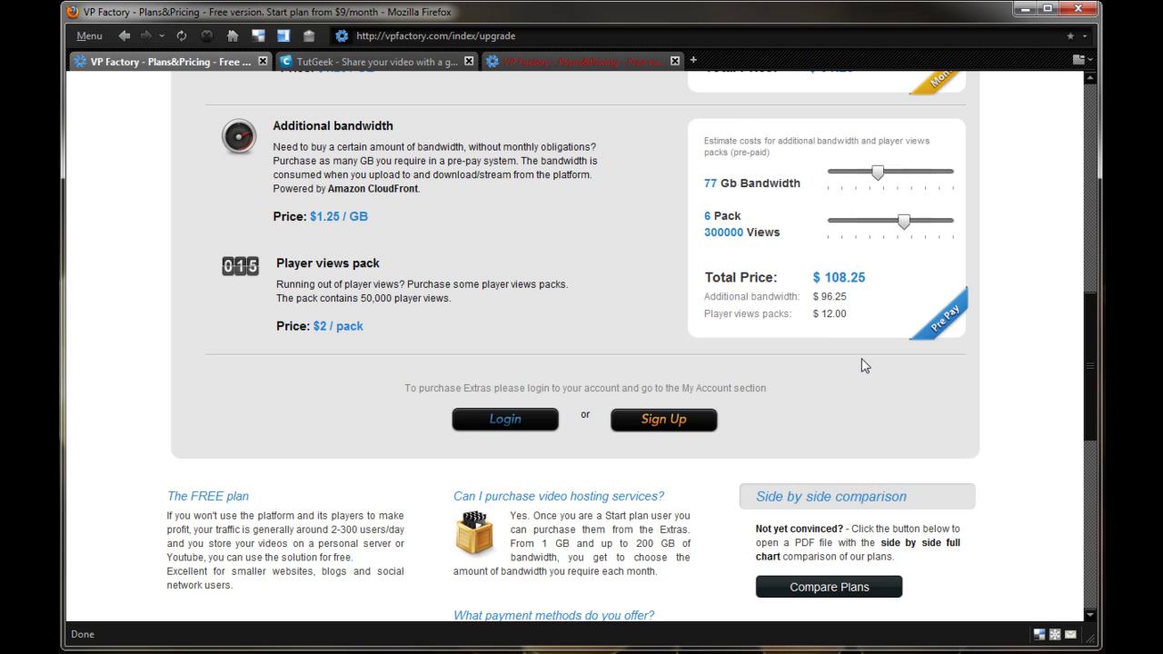
scroll(865, 366, up, 8)
scroll(864, 365, up, 5)
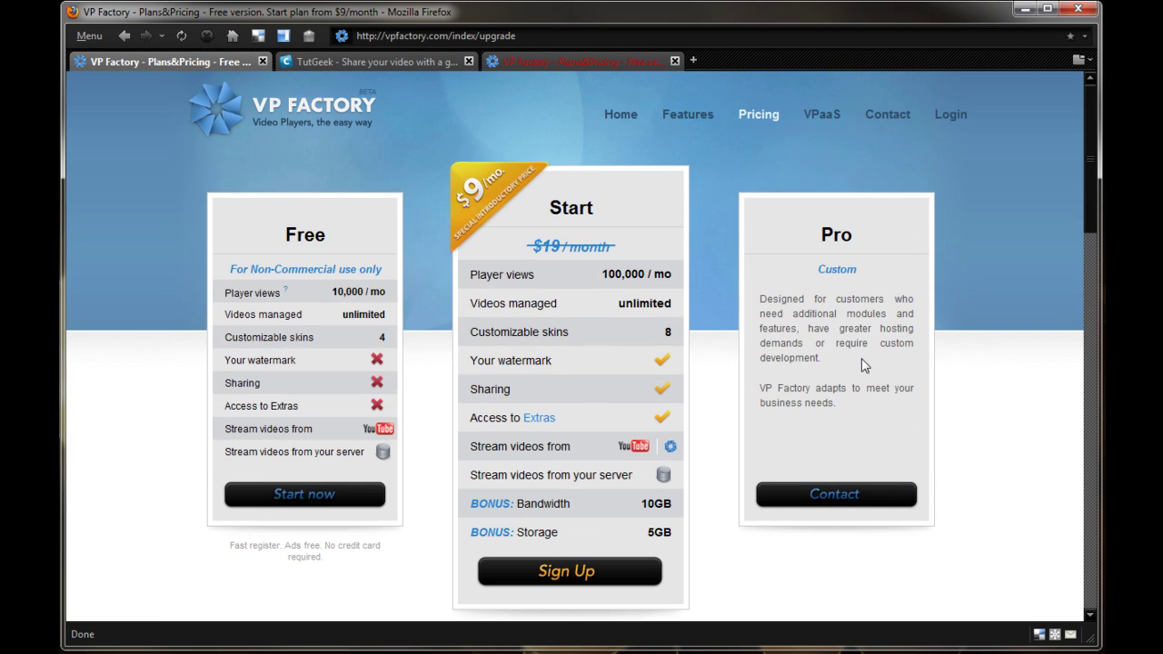
scroll(864, 327, down, 11)
scroll(792, 364, up, 3)
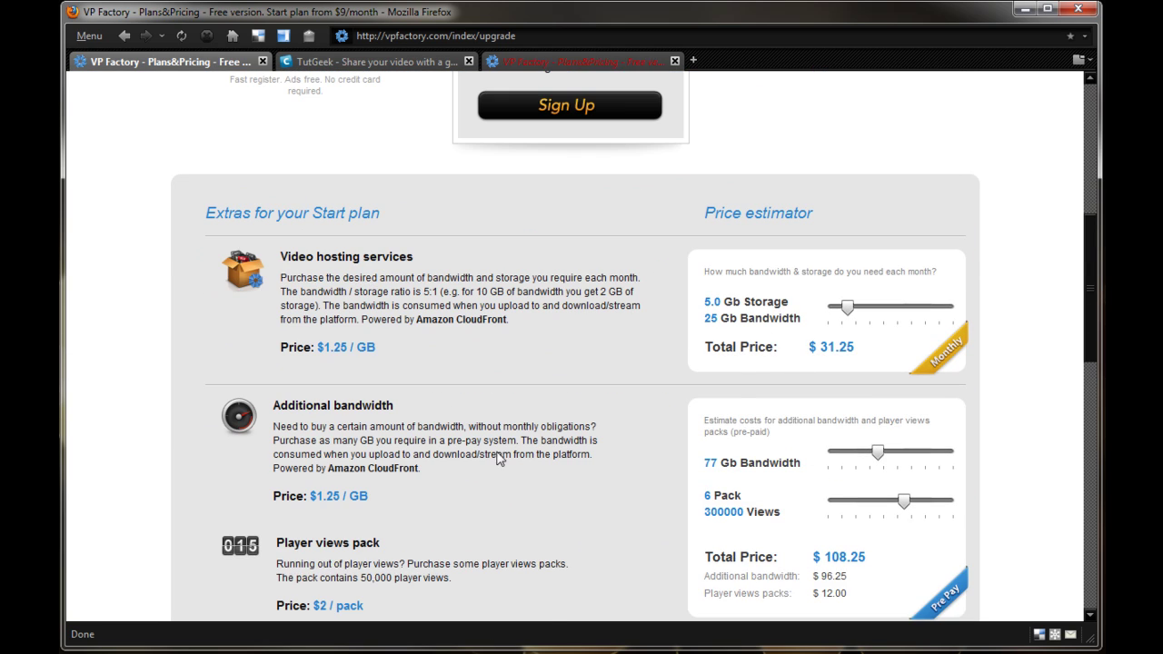
scroll(397, 594, down, 2)
scroll(397, 595, up, 10)
click(599, 60)
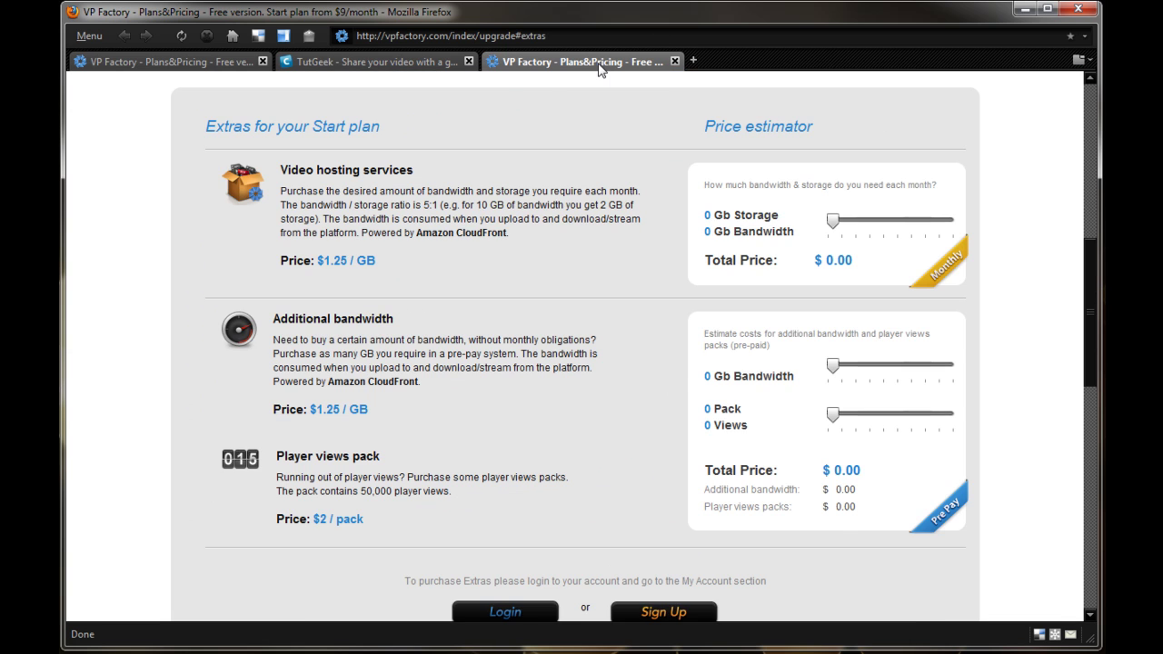
Close the duplicate Extras tab and scroll over the TutGeek ClipBucket home page.
click(675, 62)
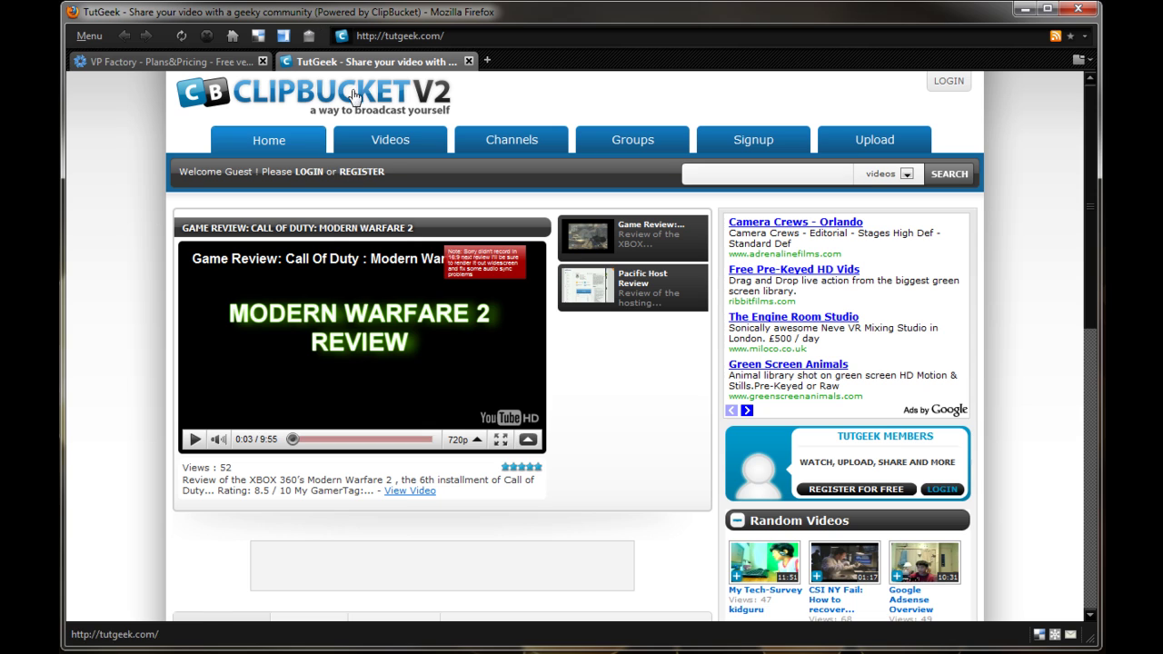
click(333, 36)
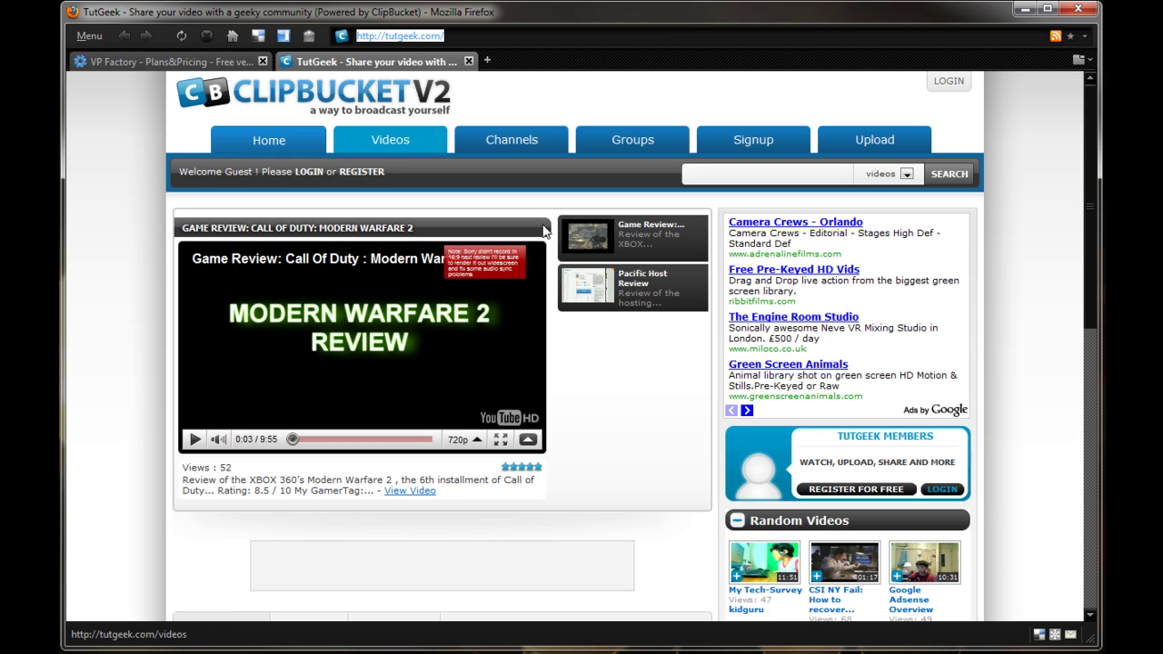
scroll(704, 409, down, 5)
scroll(704, 409, down, 3)
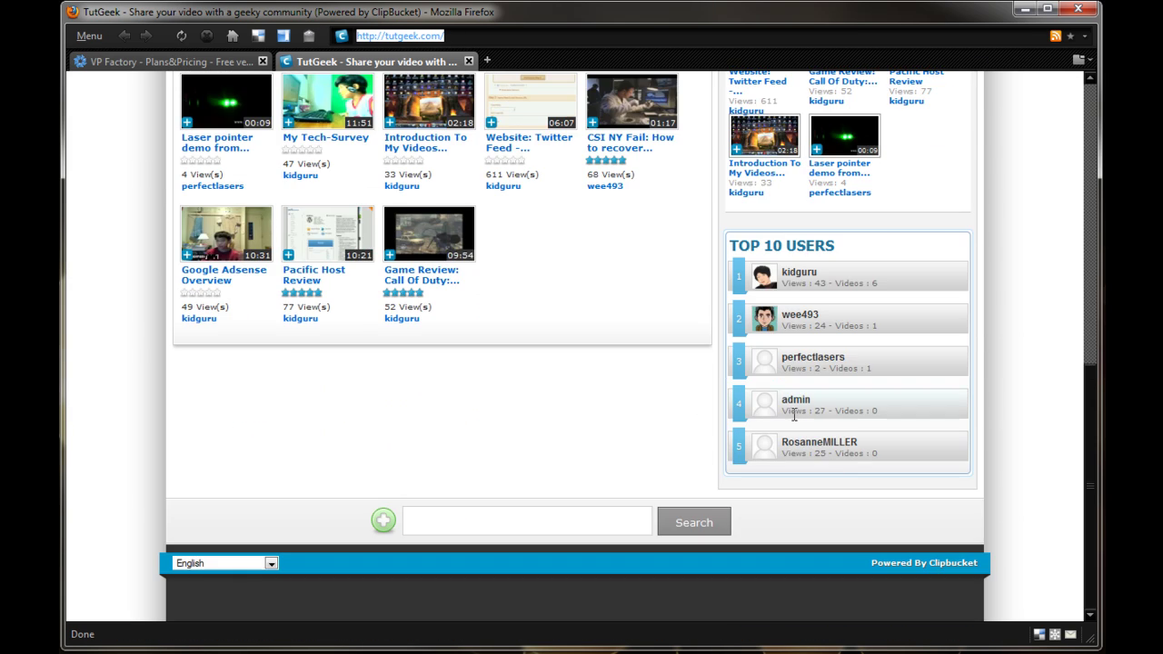
click(904, 561)
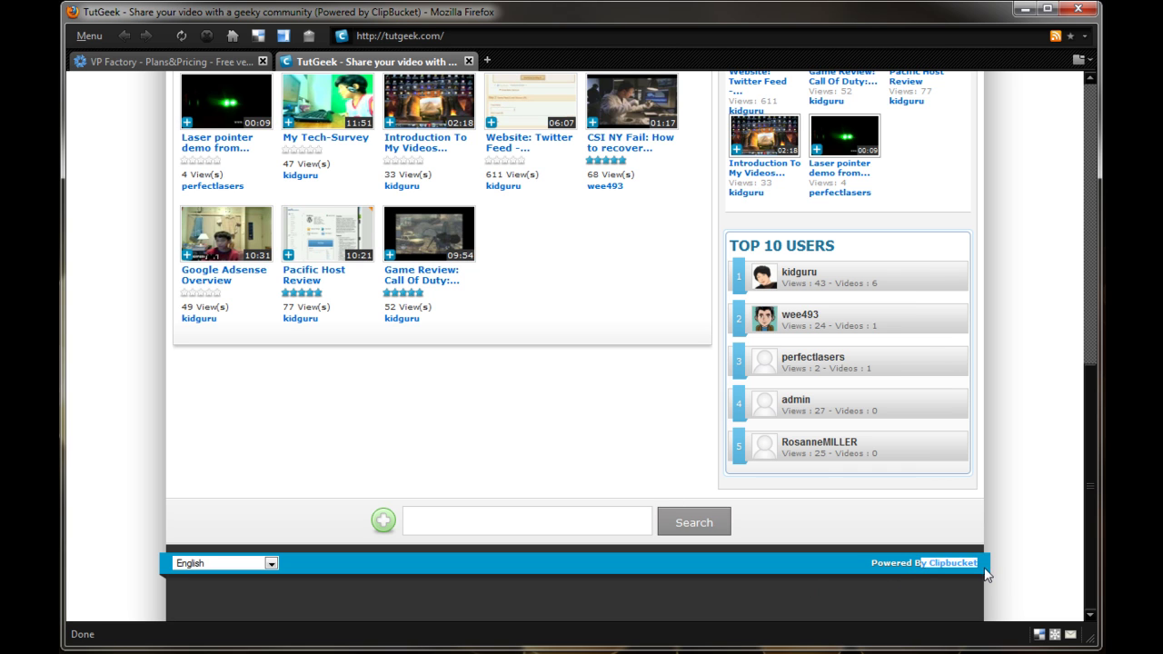
scroll(996, 575, up, 8)
scroll(996, 575, up, 1)
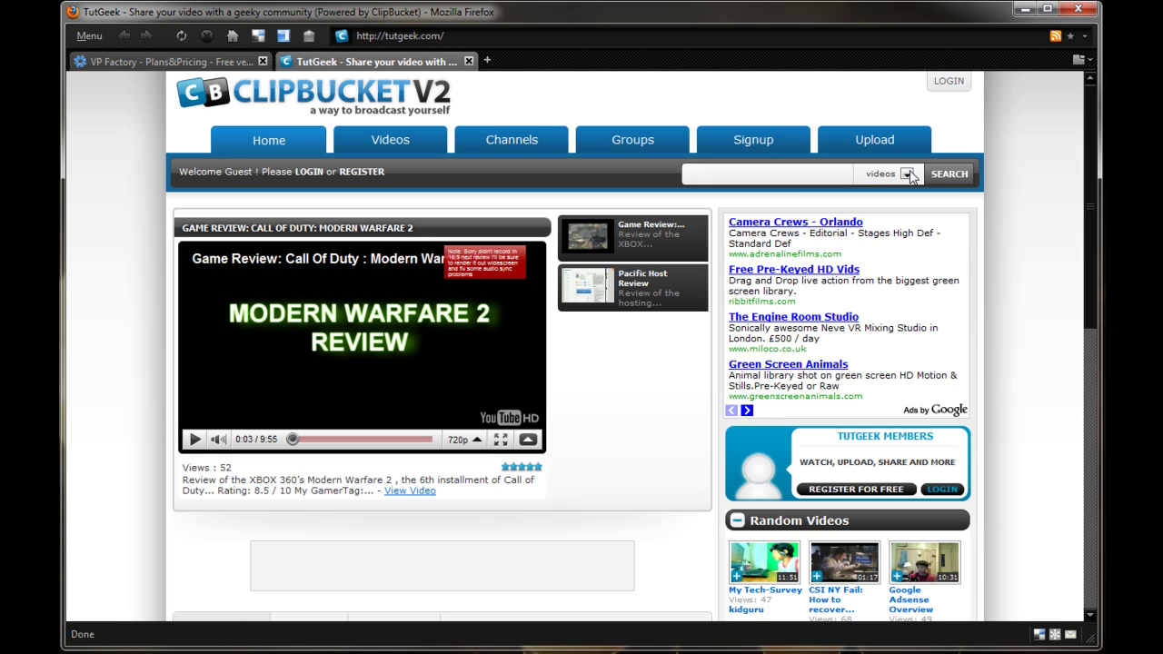
Switch between the VP Factory pricing tab and the TutGeek tab, ending on VP Factory pricing.
click(189, 61)
scroll(497, 388, down, 3)
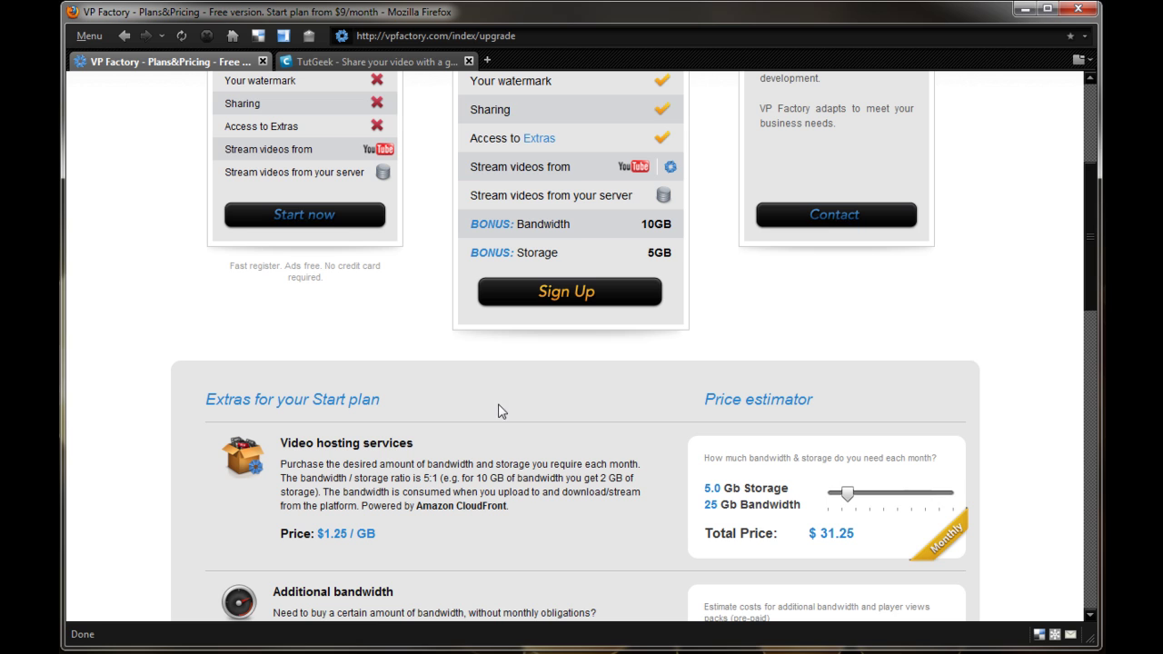
click(426, 64)
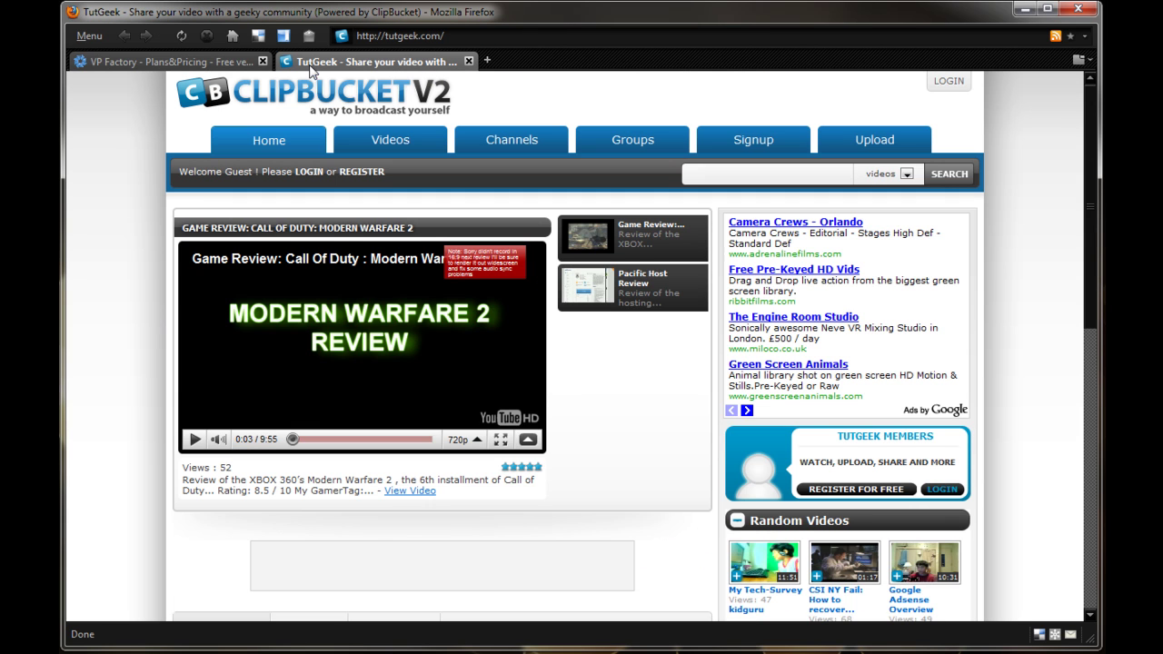
click(232, 61)
scroll(414, 335, up, 3)
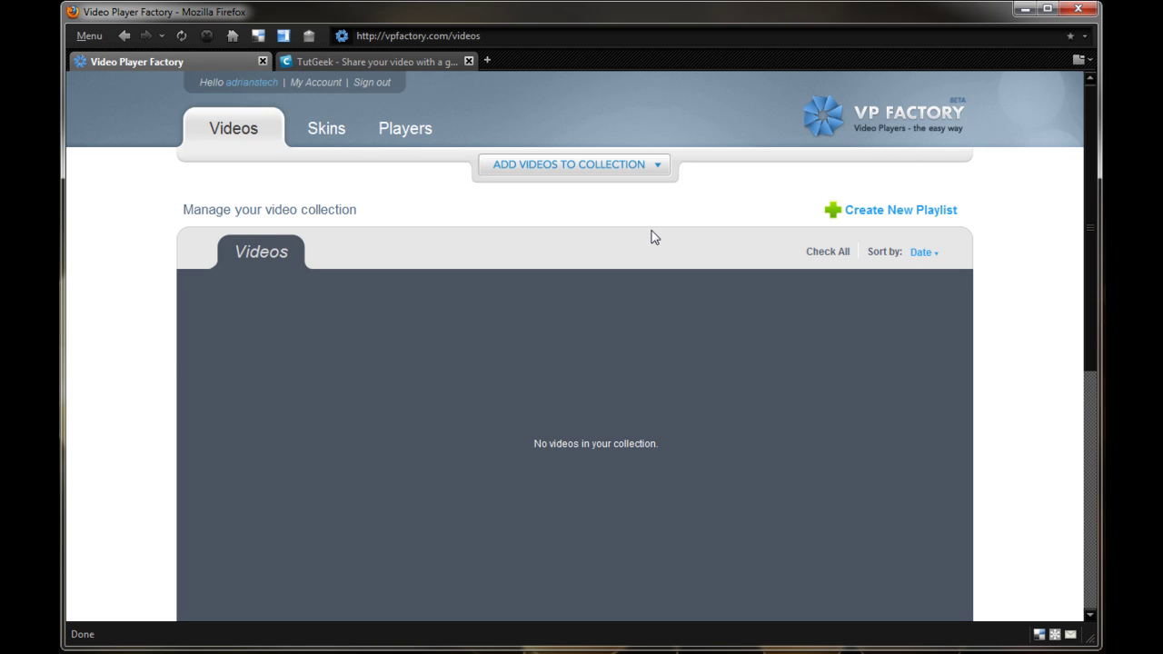
Scroll the empty Videos page and reveal the Browse and Paste video URL options for adding videos.
scroll(718, 236, down, 3)
scroll(699, 221, up, 3)
scroll(627, 220, down, 5)
scroll(564, 235, up, 3)
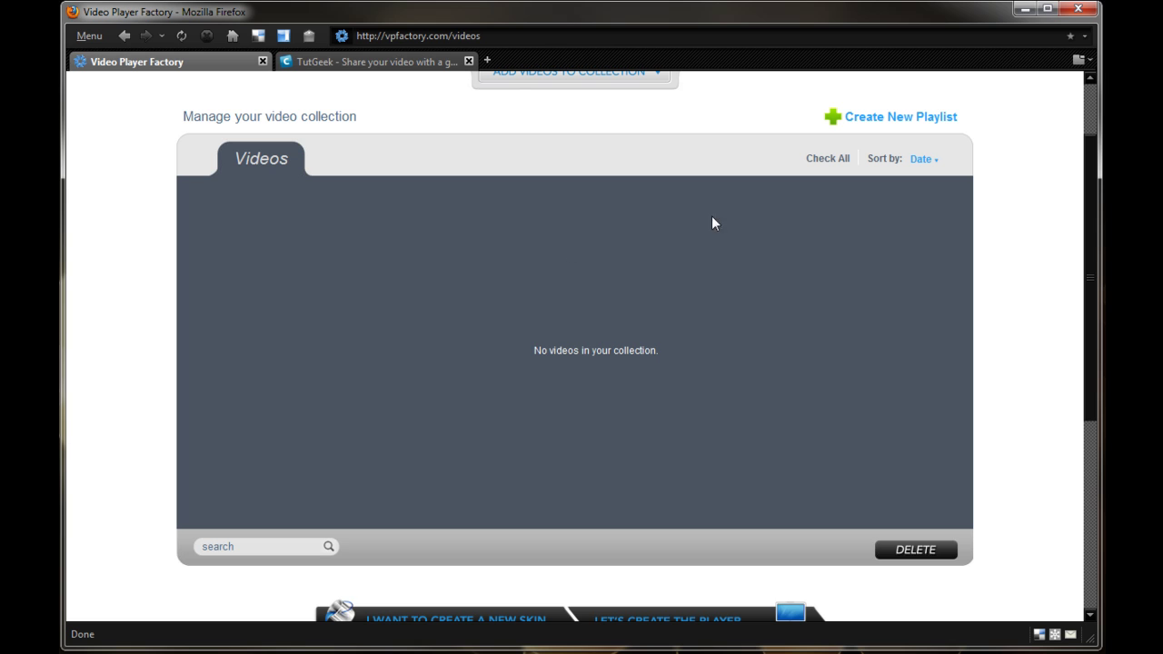
scroll(759, 424, down, 3)
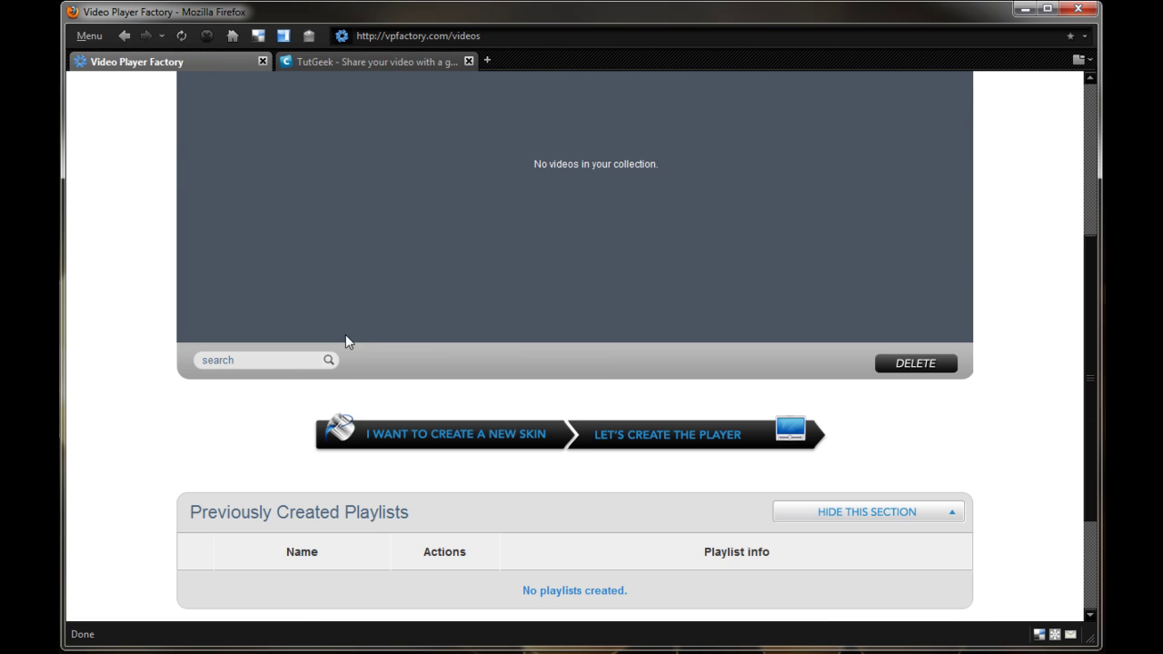
scroll(488, 293, up, 5)
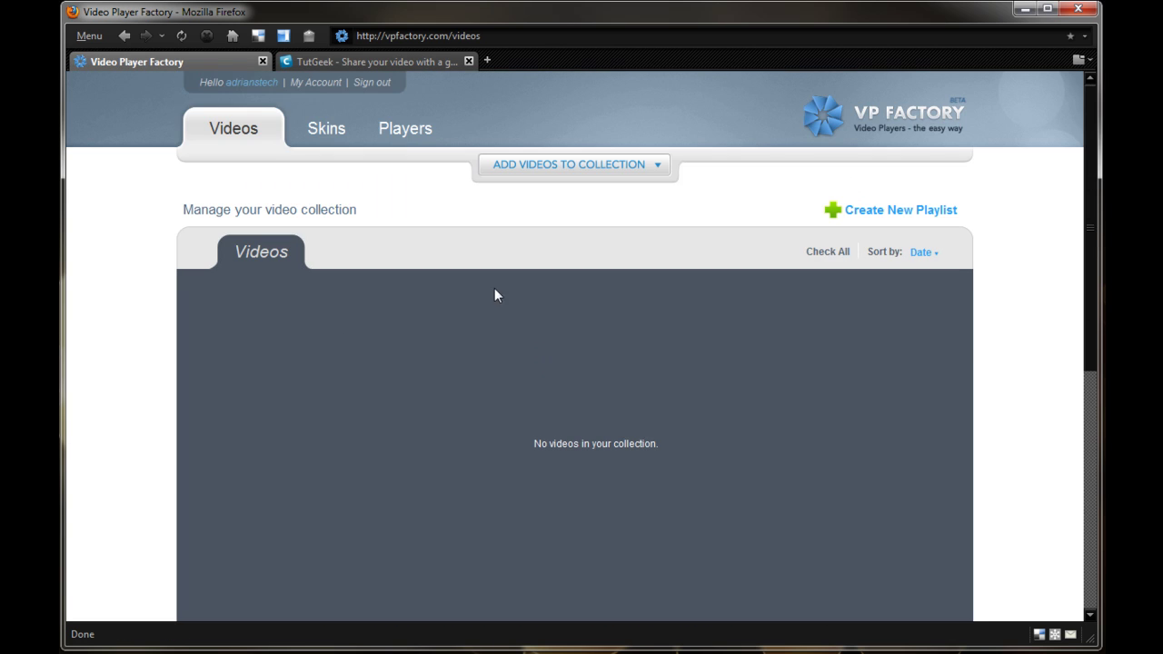
click(601, 166)
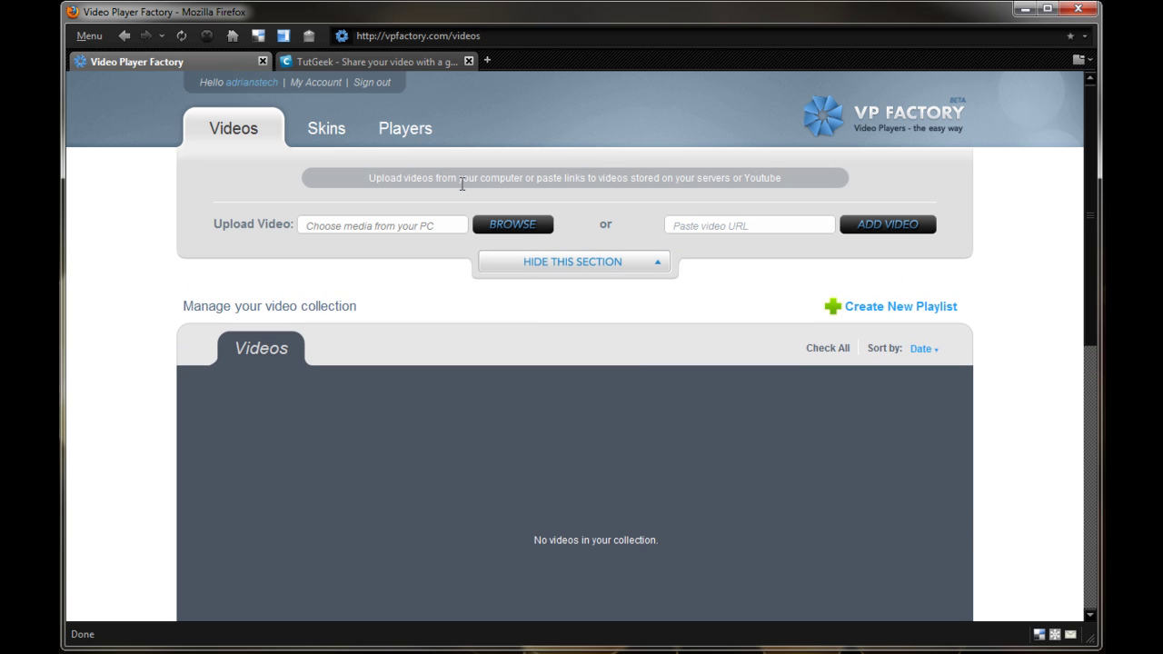
mouse_move(464, 229)
mouse_move(680, 226)
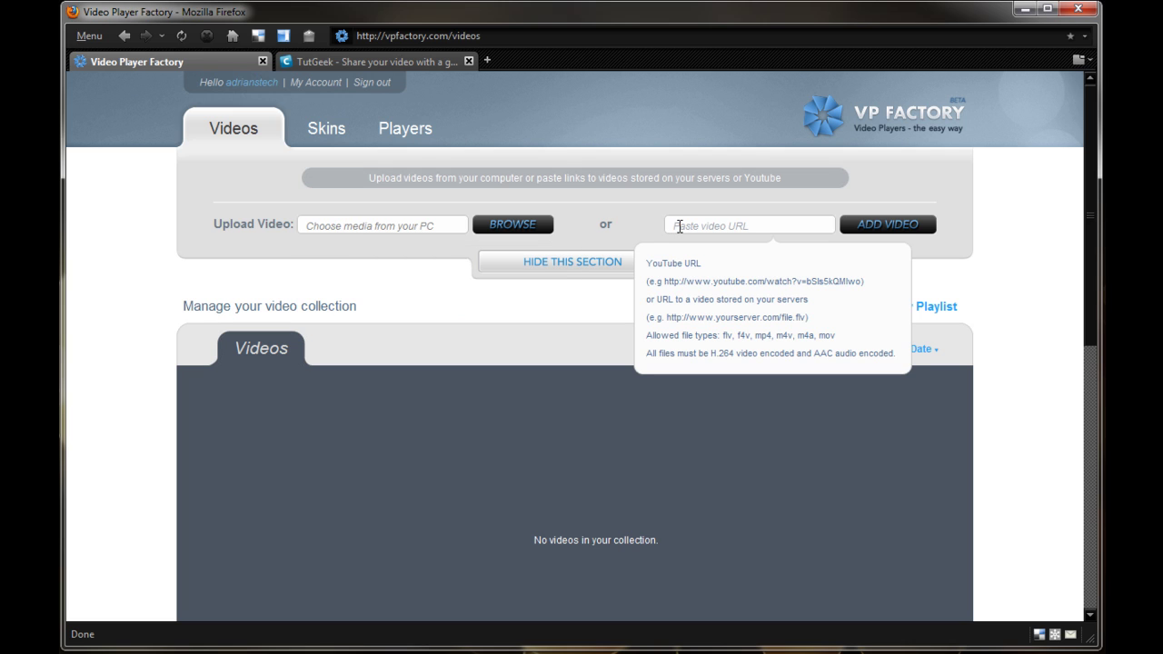
Pick the Scientifique skin on the Skins page and drag its colour wheel to red.
click(337, 131)
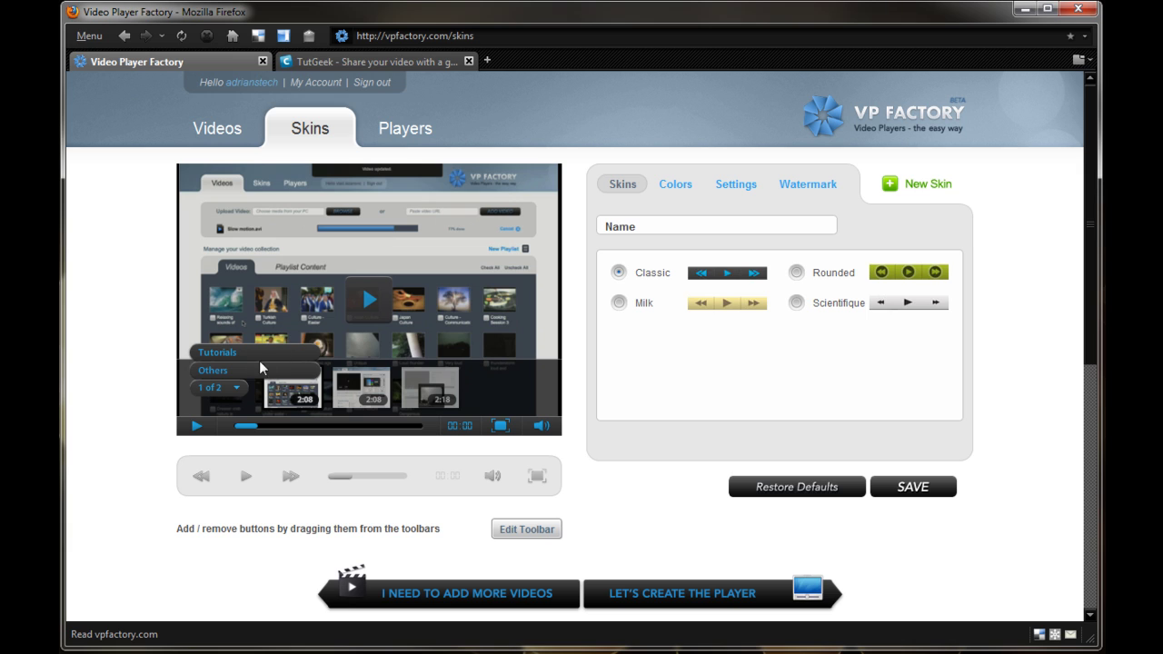
click(796, 303)
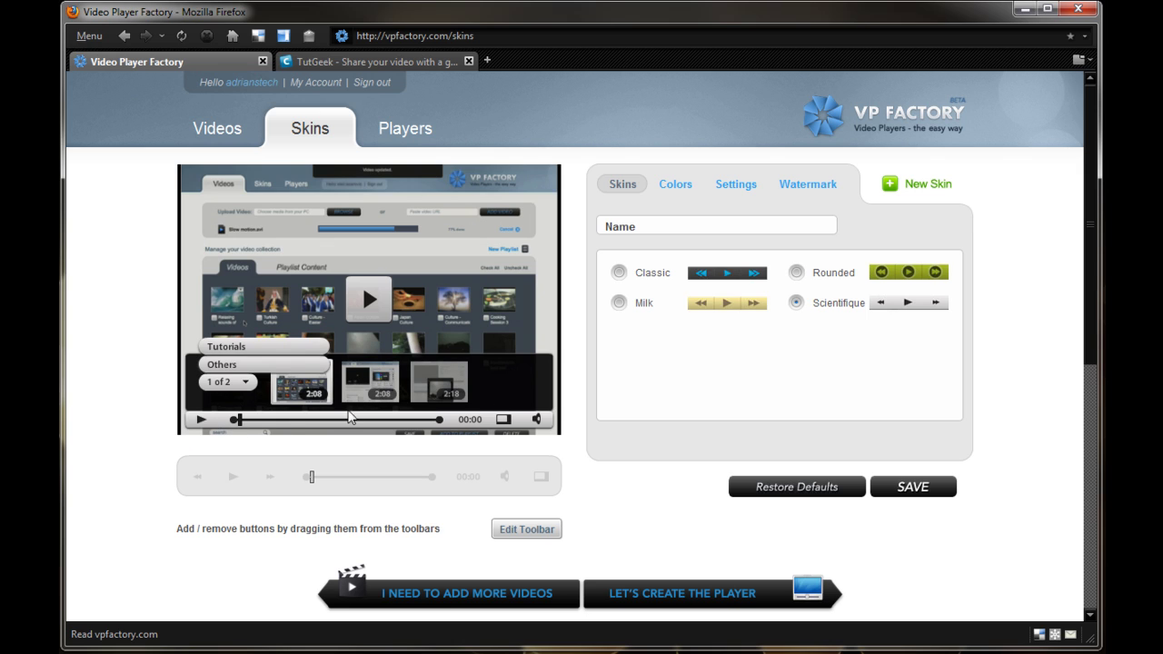
click(677, 185)
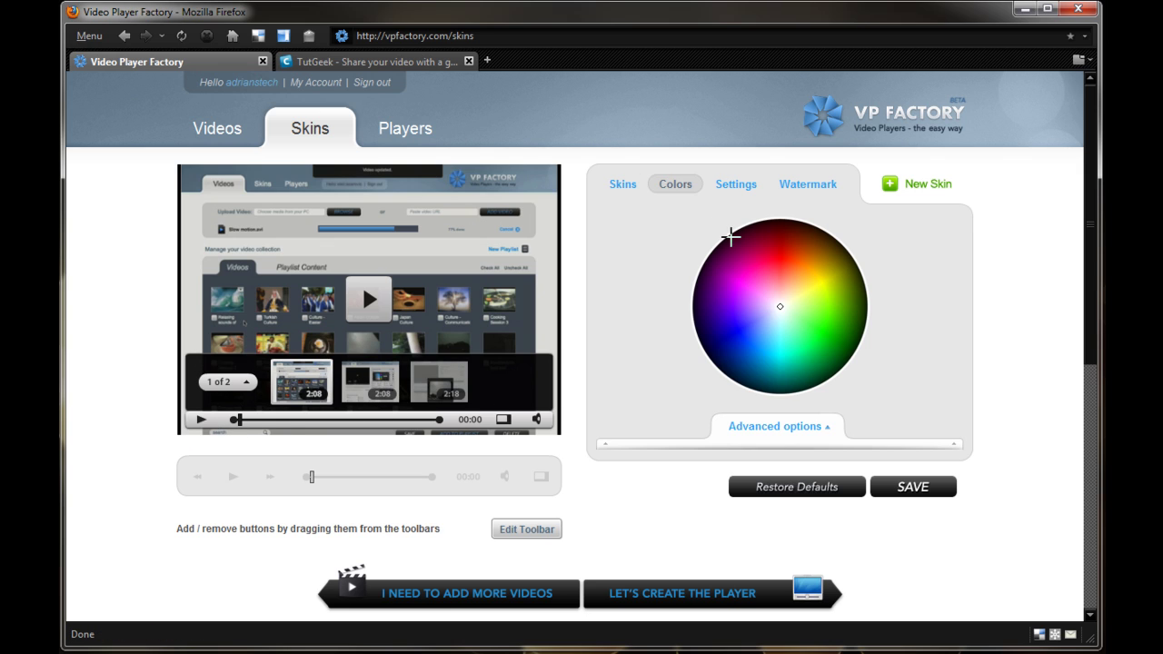
mouse_move(781, 307)
mouse_down()
mouse_move(724, 324)
mouse_move(761, 255)
mouse_move(782, 260)
mouse_move(783, 234)
mouse_move(785, 252)
mouse_up()
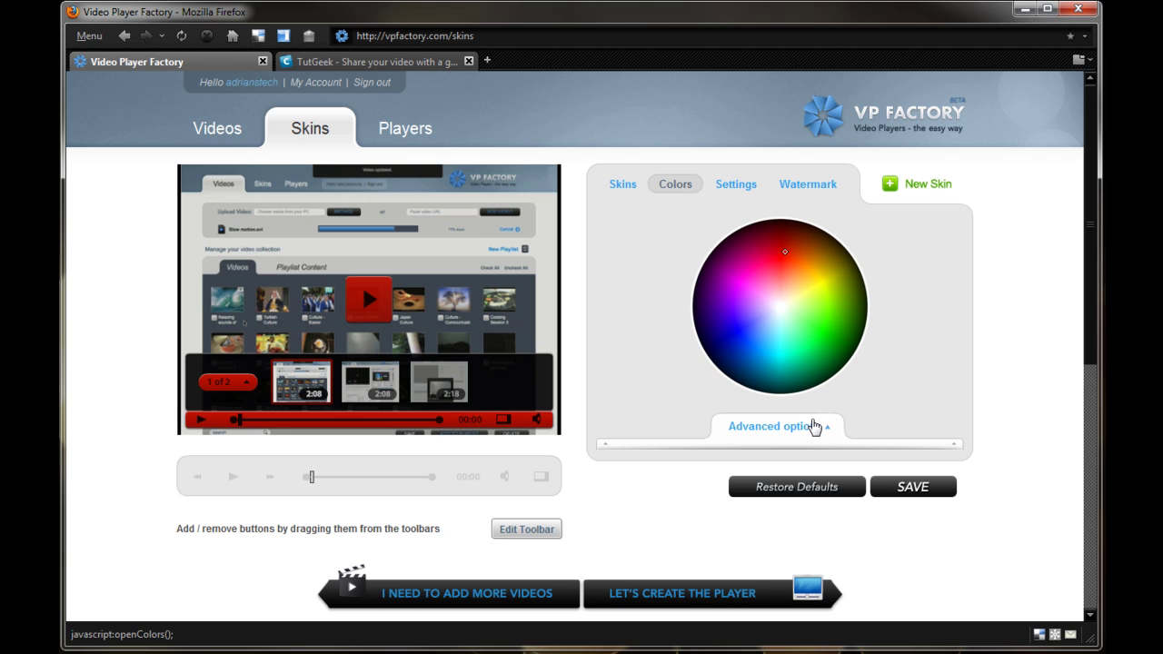
Set the per-element Video Background colour to light grey #E9E5E4.
click(814, 427)
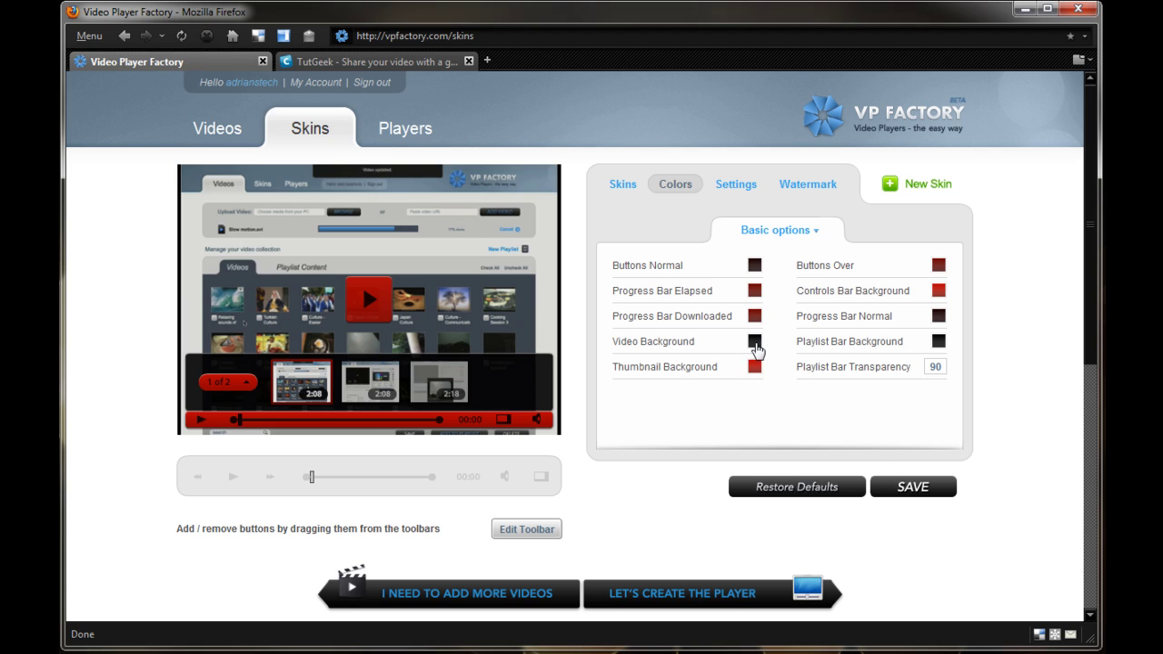
click(754, 342)
click(734, 366)
drag(761, 400, 761, 433)
click(728, 439)
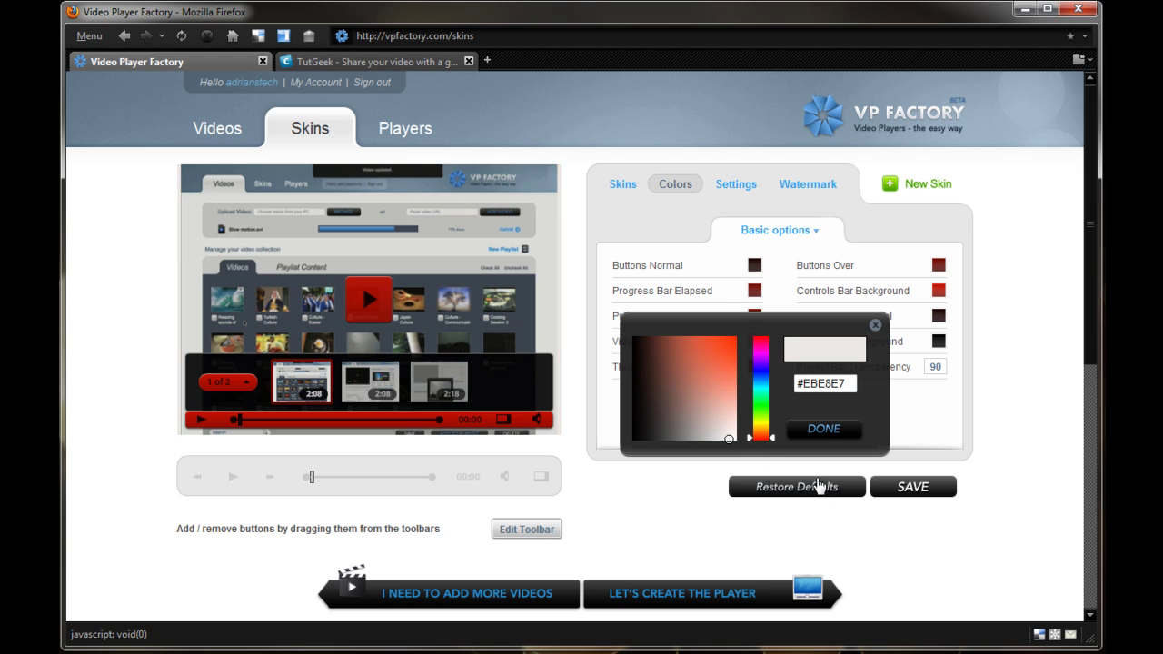
click(822, 429)
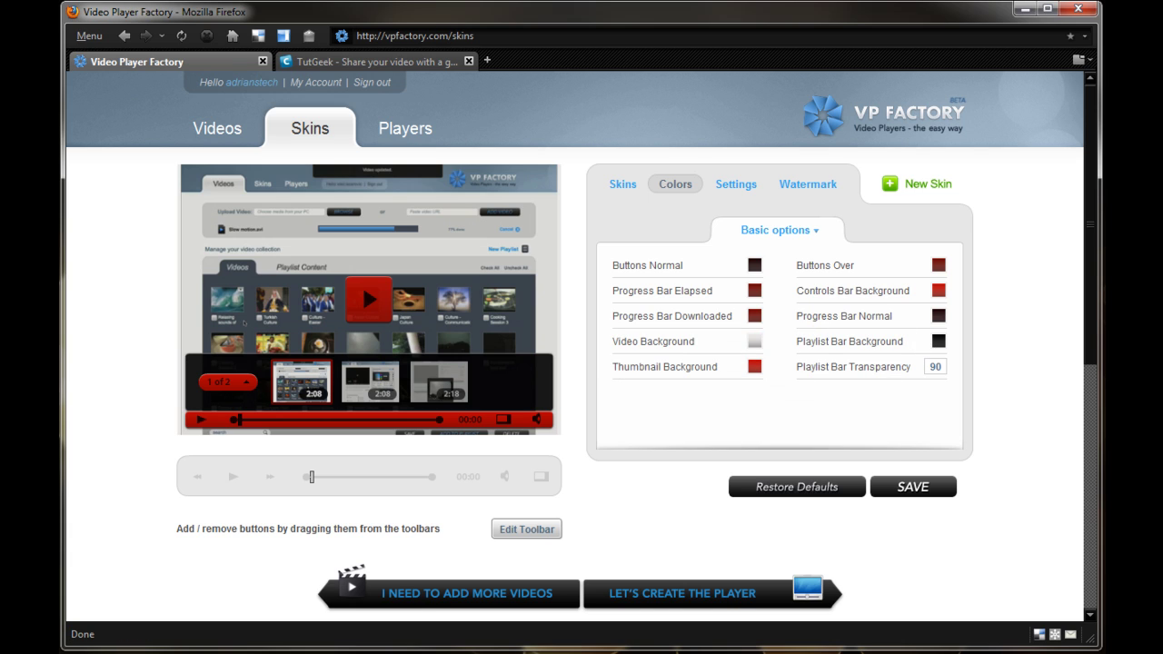
Try a dark grey playlist bar background, then close the picker without applying it.
click(938, 341)
drag(940, 382, 941, 412)
drag(862, 421, 856, 427)
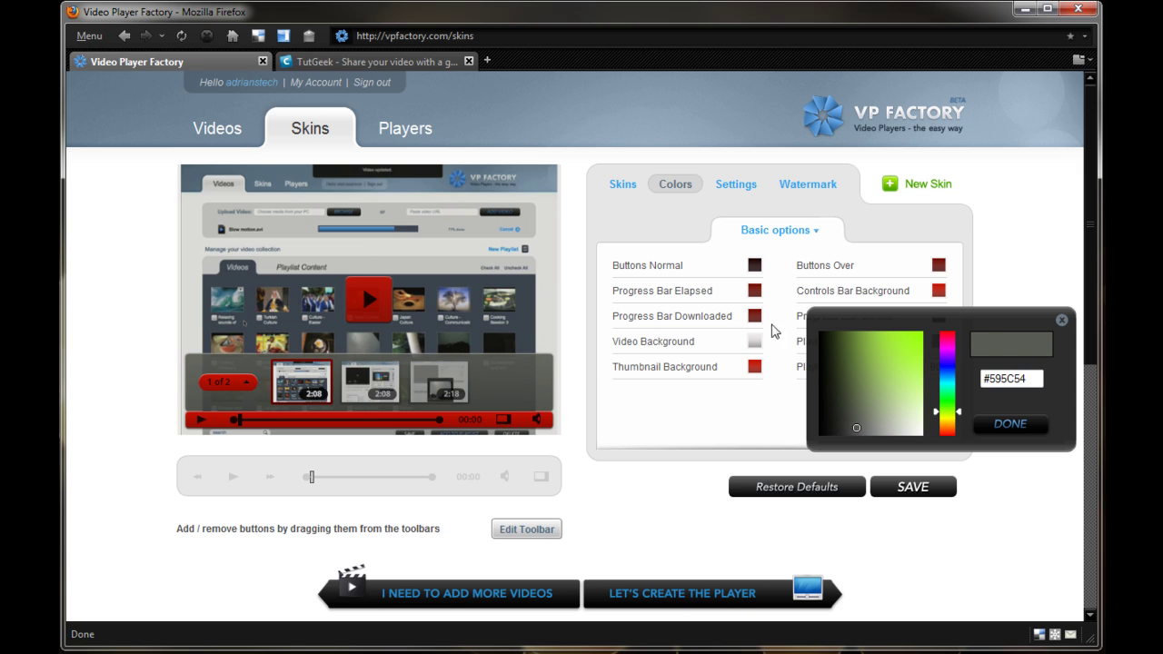
click(1061, 320)
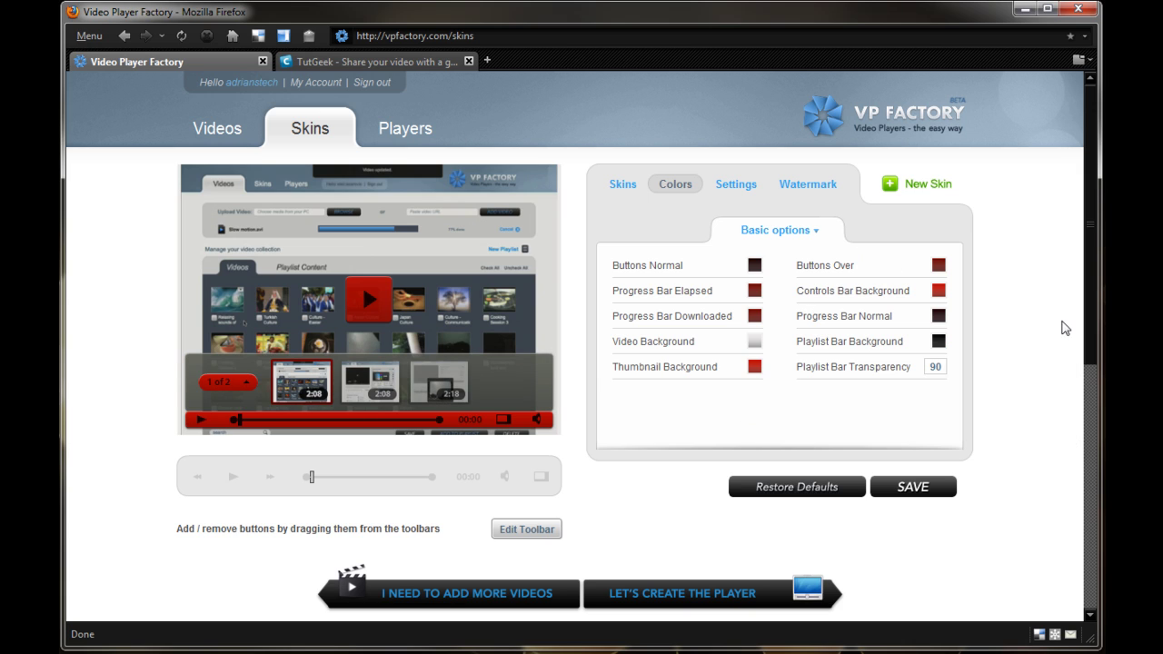
Change the Thumbnail Background from red to black #000000.
click(756, 368)
click(674, 403)
drag(673, 403, 635, 396)
click(827, 452)
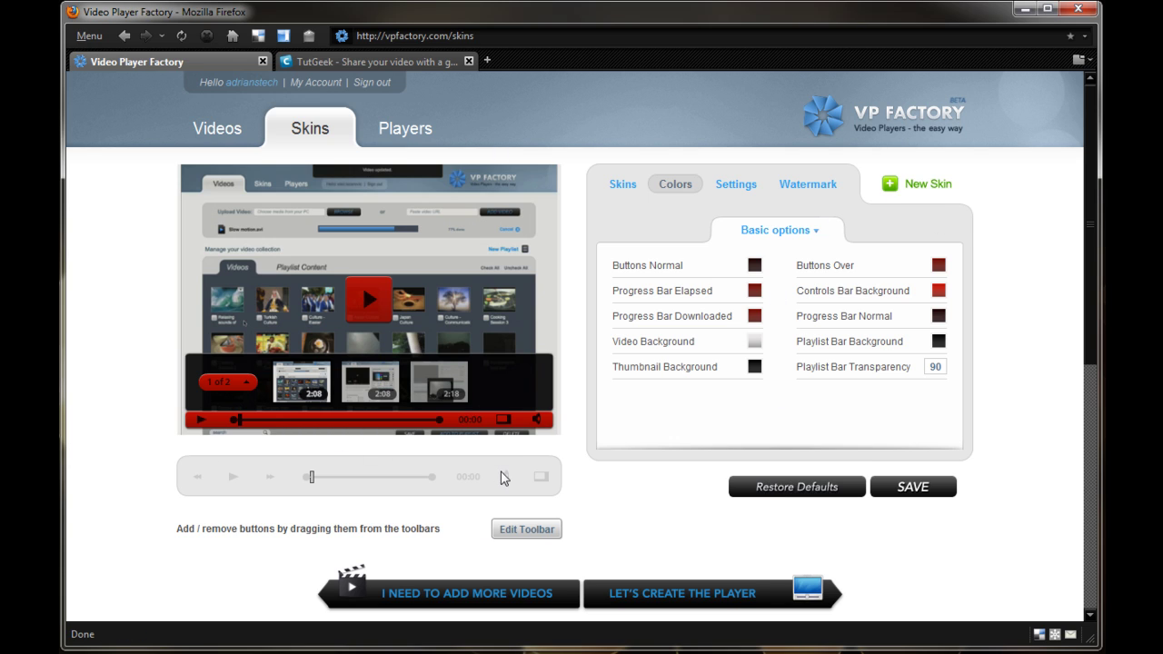
scroll(505, 479, down, 2)
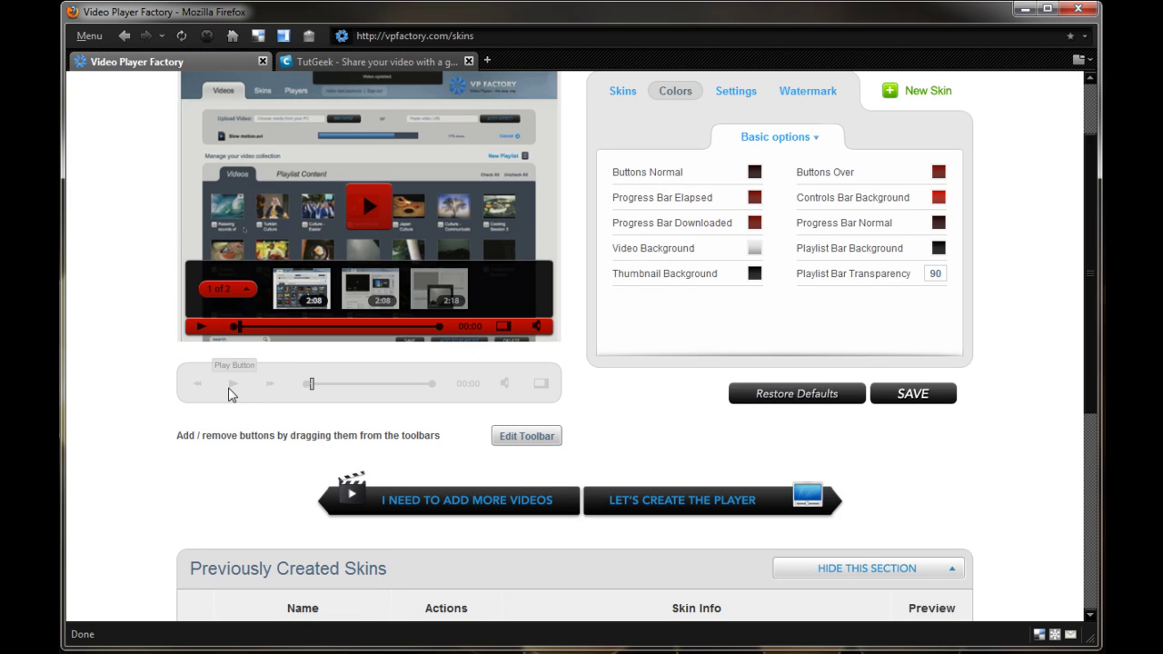
click(542, 385)
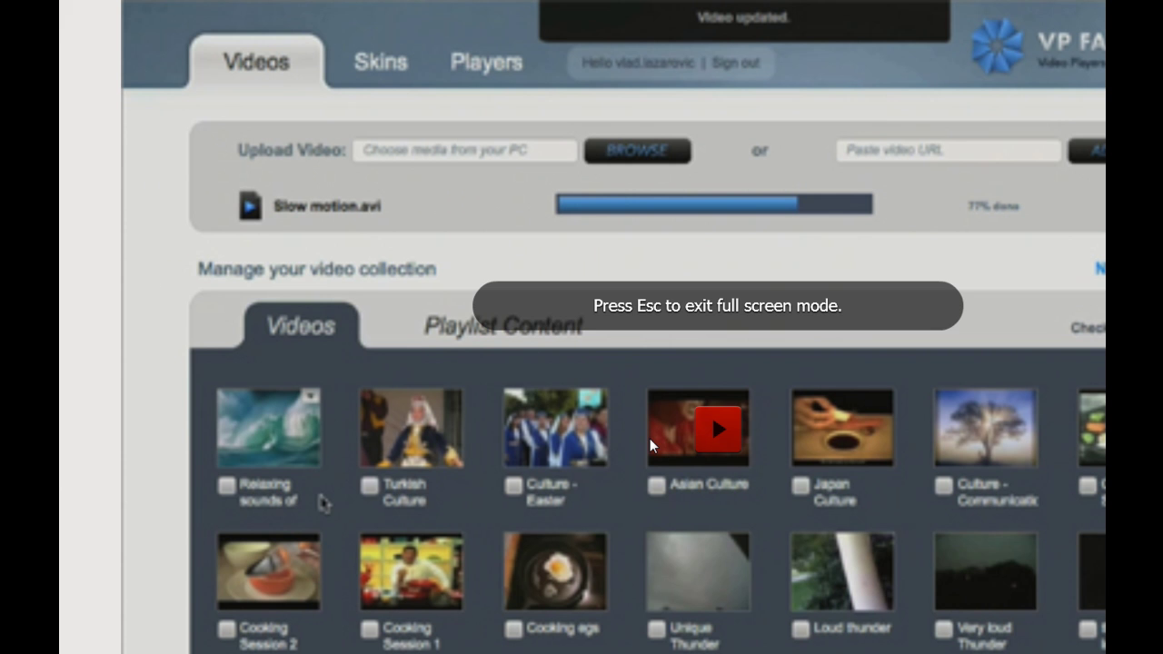
key(Escape)
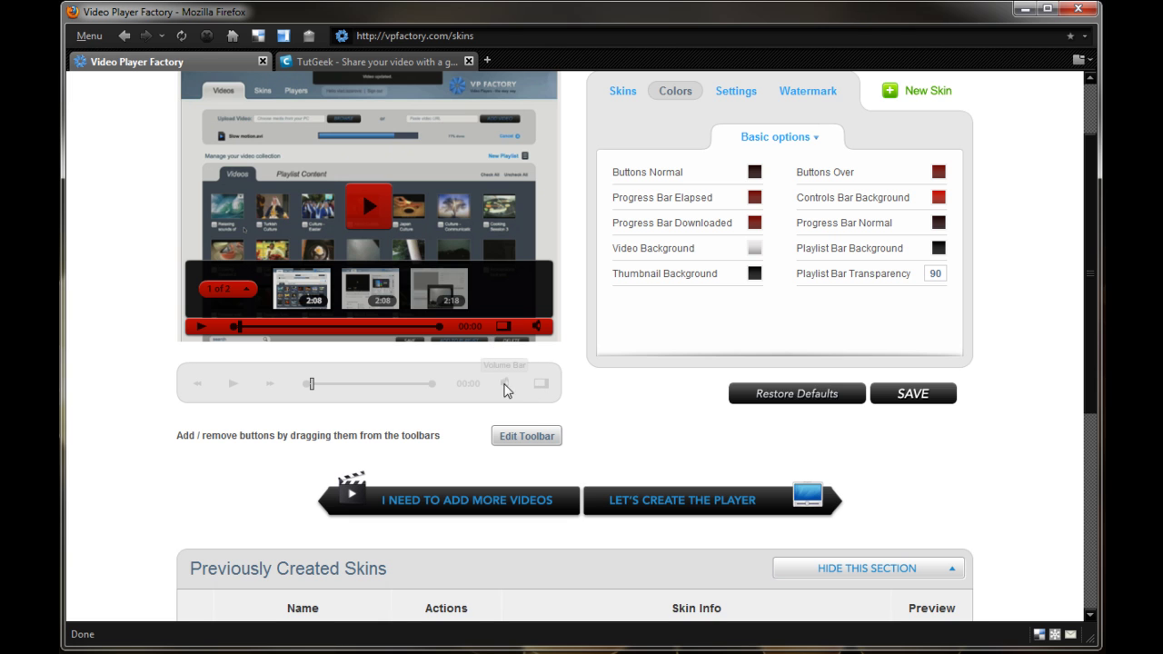
click(542, 386)
key(Escape)
scroll(690, 420, down, 4)
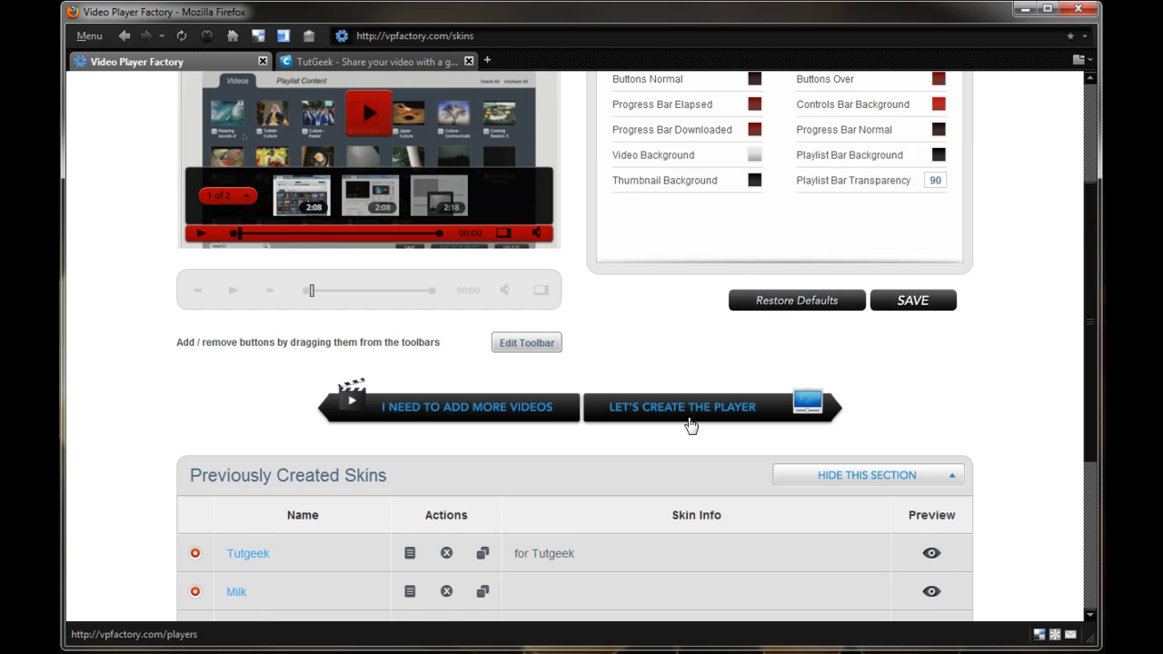
scroll(690, 421, up, 4)
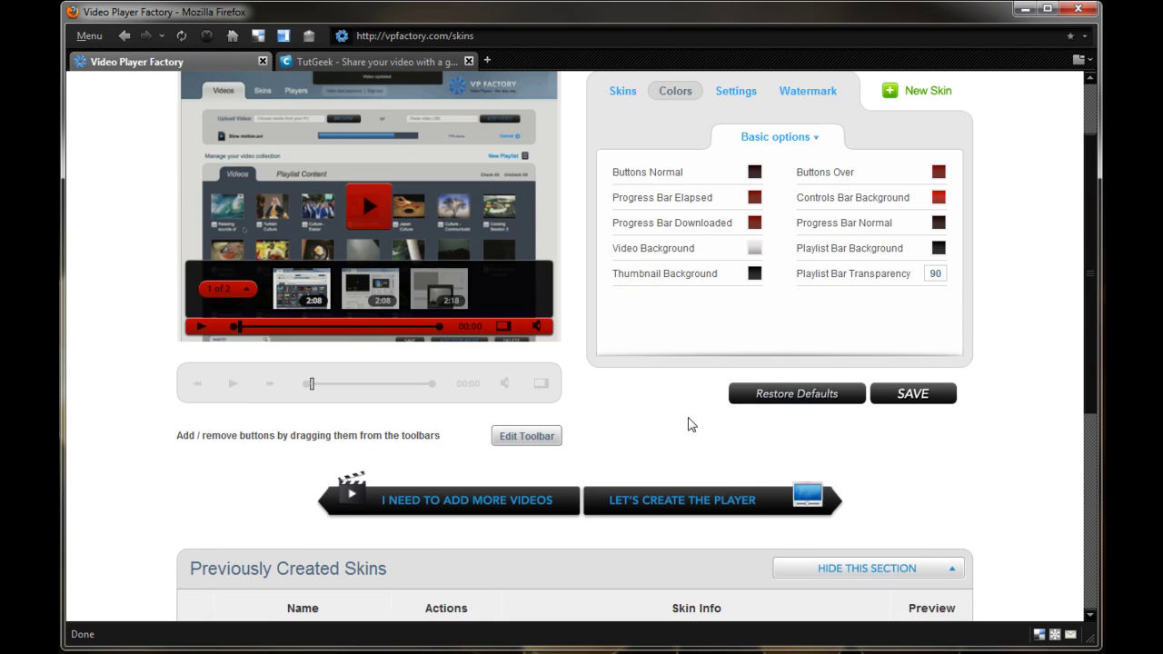
scroll(690, 424, up, 2)
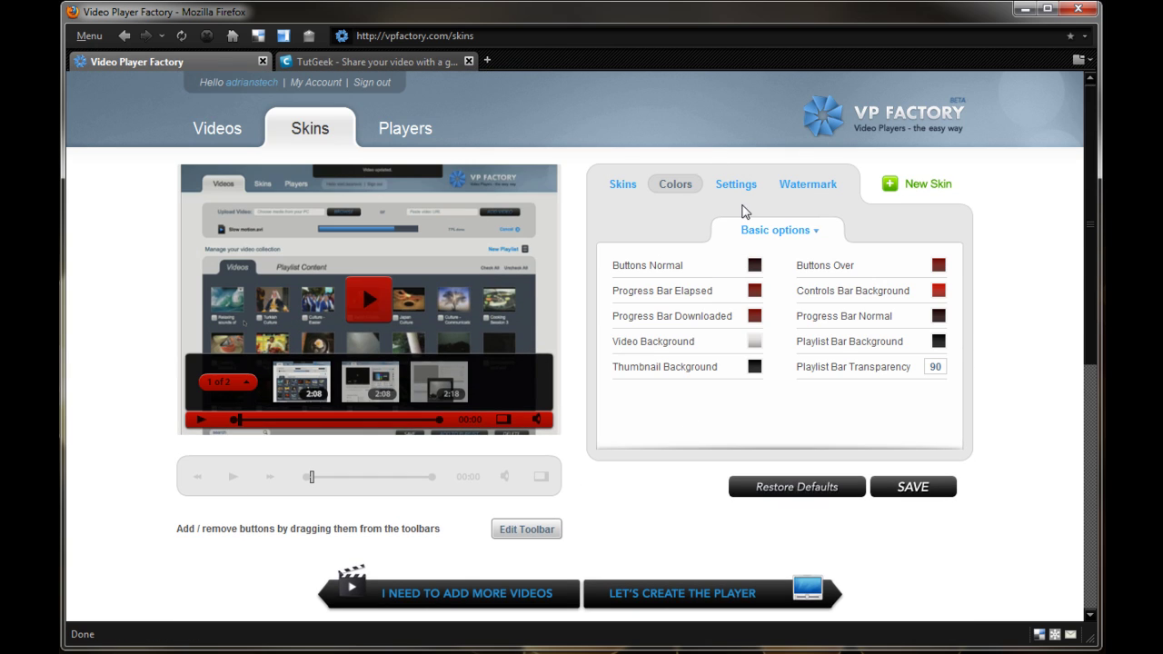
Check the Settings tab's player size list, keeping medium, then show the Watermark options.
click(740, 187)
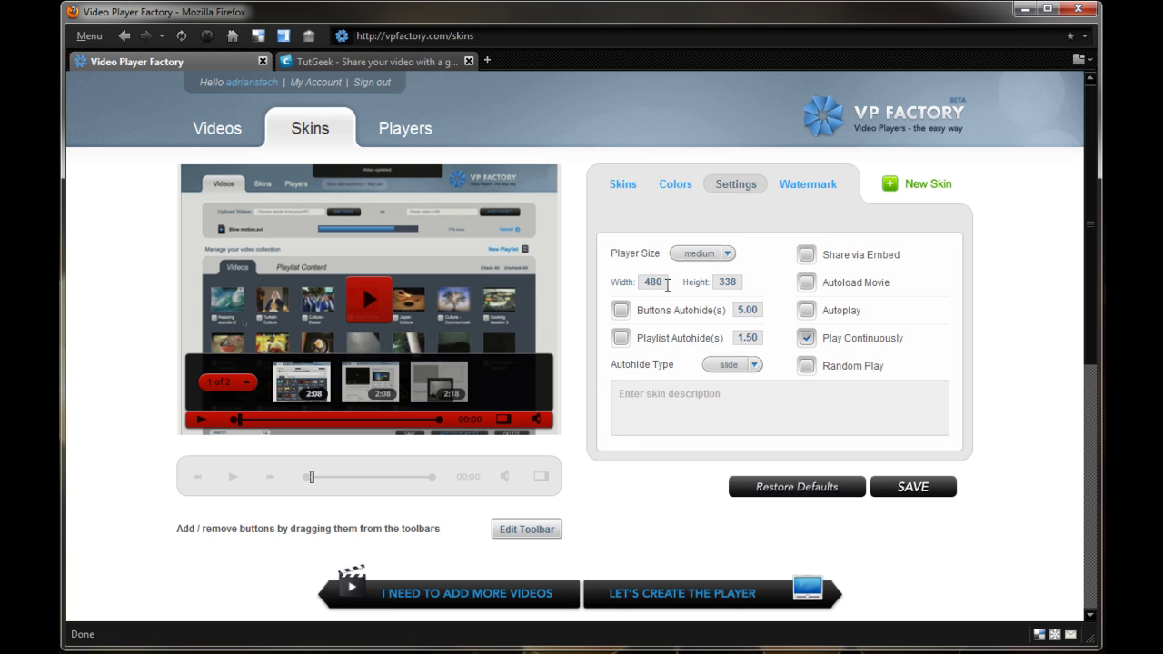
click(727, 259)
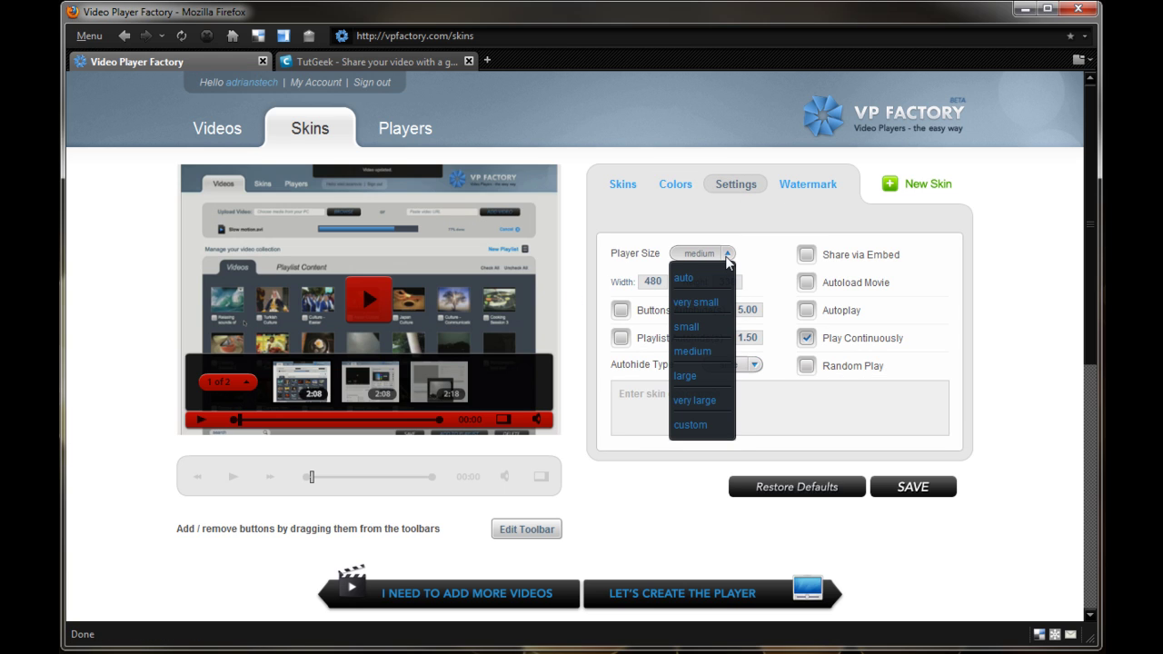
click(748, 278)
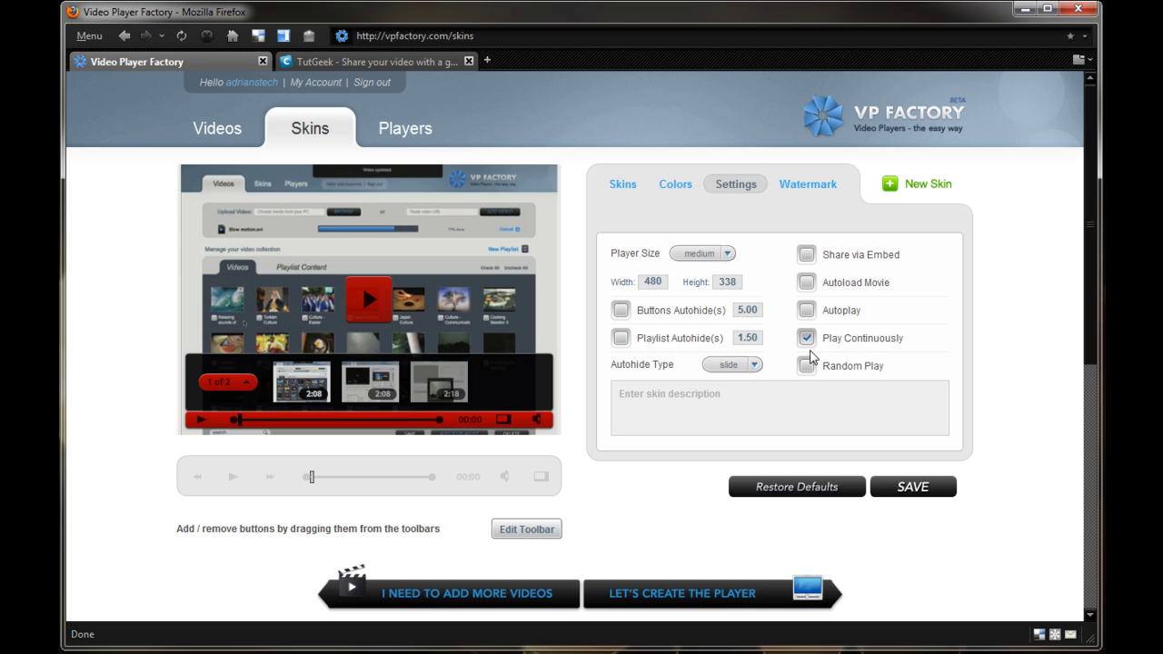
click(820, 186)
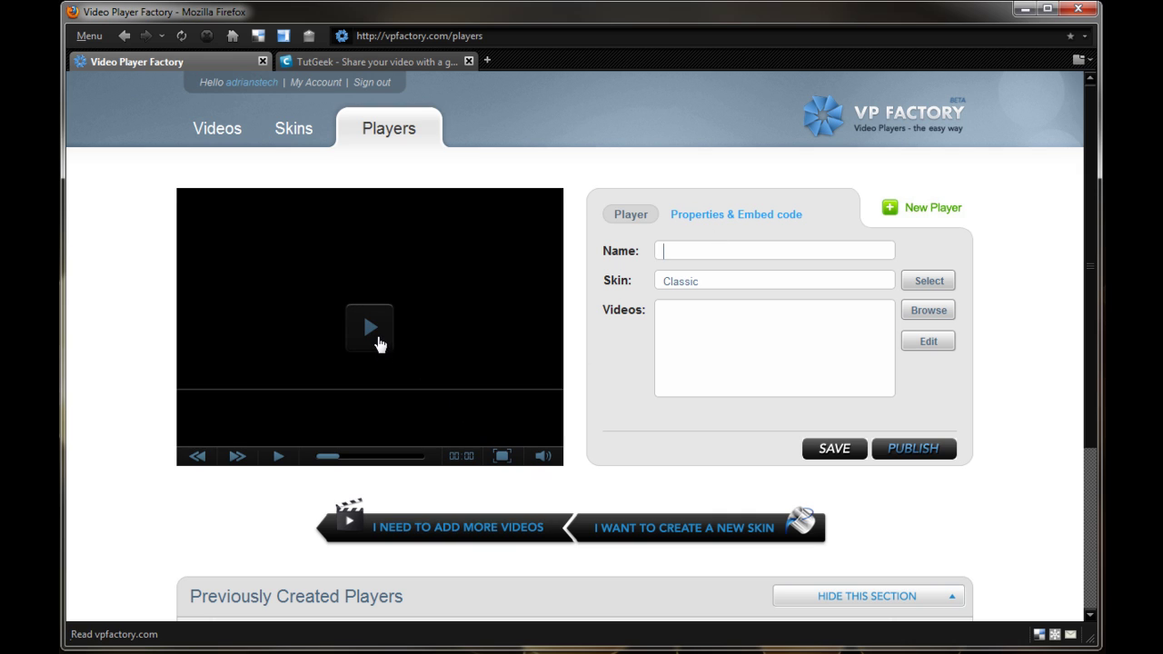
Inspect the new player's Domain and embed code fields, then return to its name, skin and videos fields.
click(693, 214)
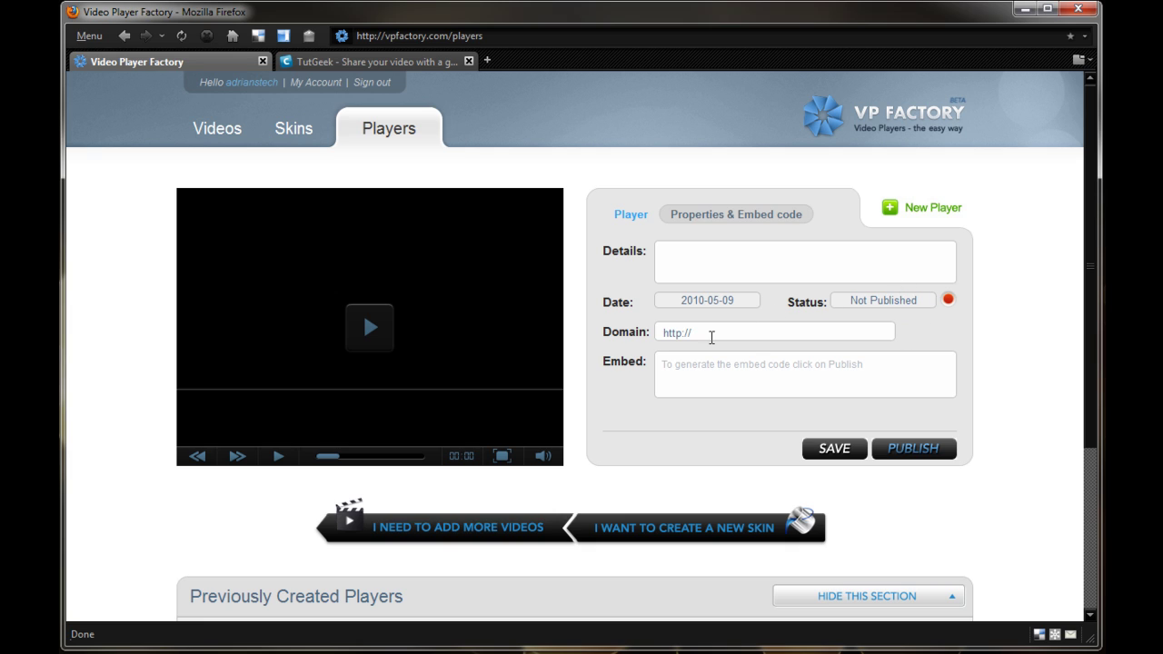
click(706, 332)
click(772, 381)
click(649, 216)
scroll(714, 315, down, 5)
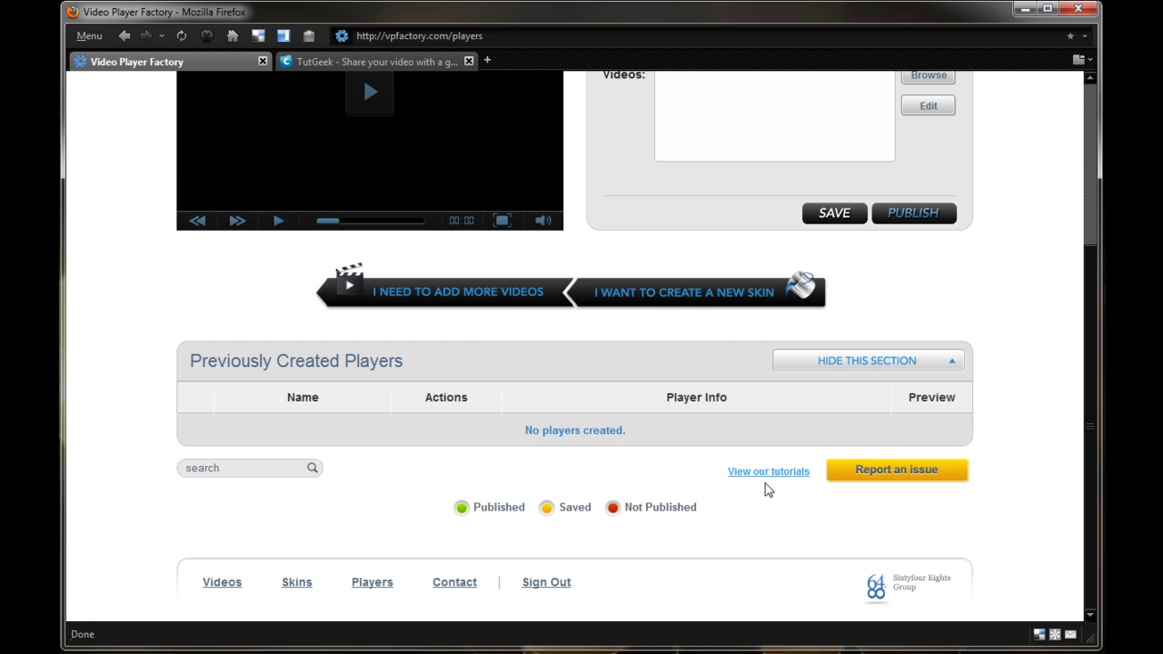
scroll(769, 439, up, 5)
scroll(612, 491, down, 5)
drag(527, 223, 644, 226)
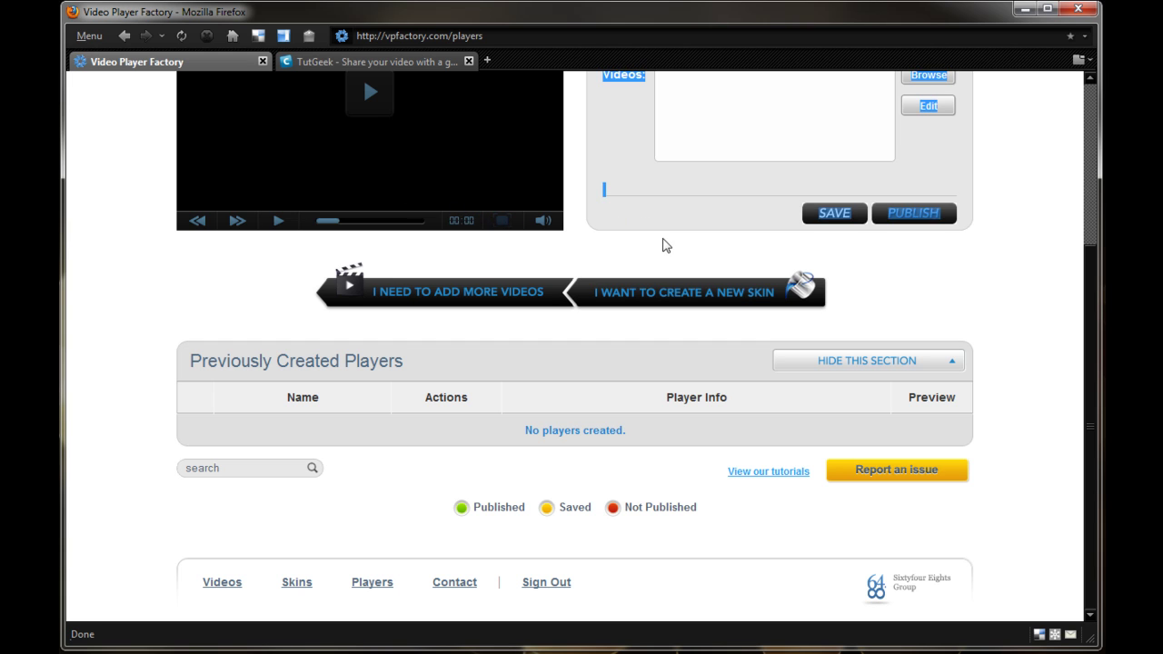
click(668, 262)
scroll(667, 259, up, 5)
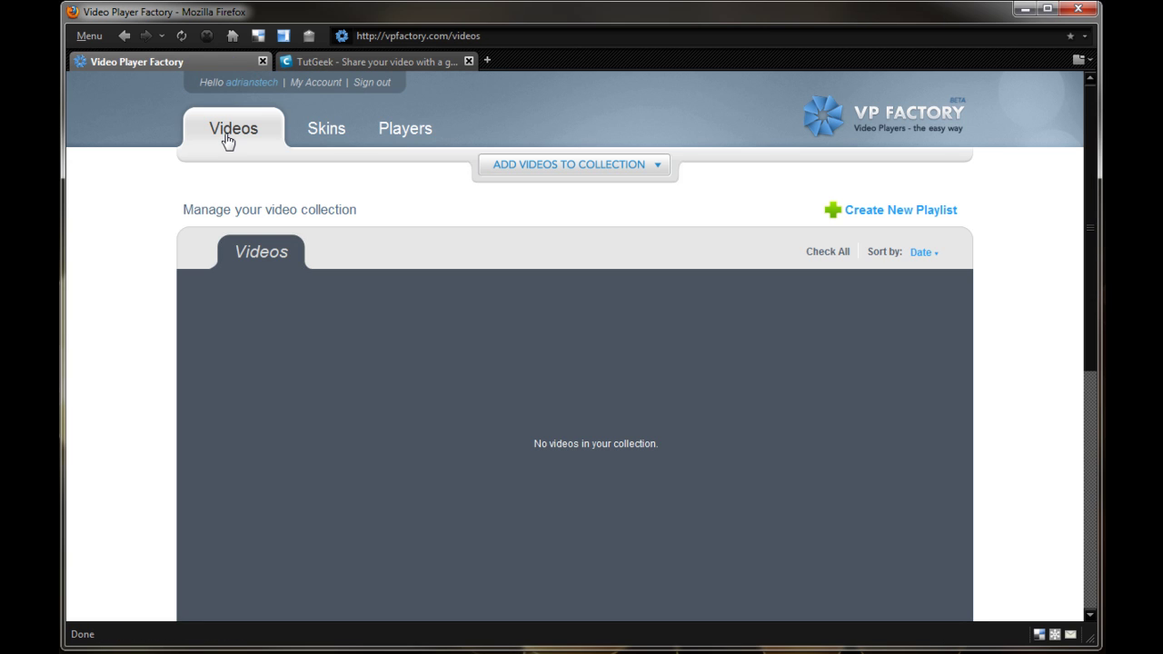
scroll(318, 242, down, 5)
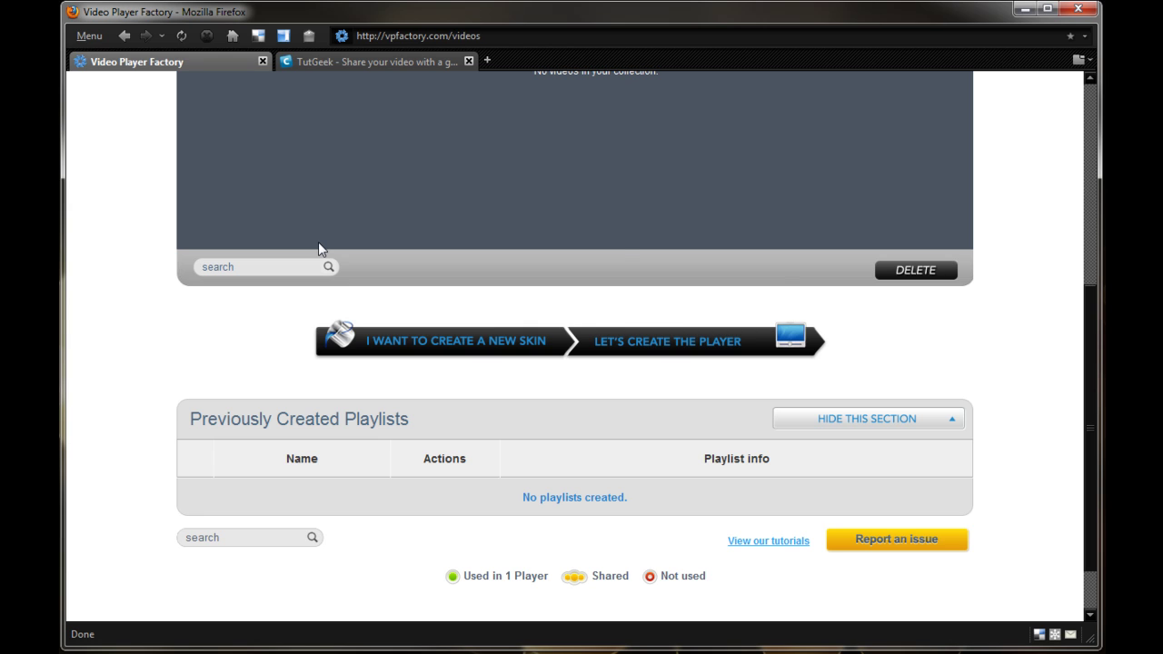
scroll(320, 251, down, 1)
scroll(491, 342, up, 5)
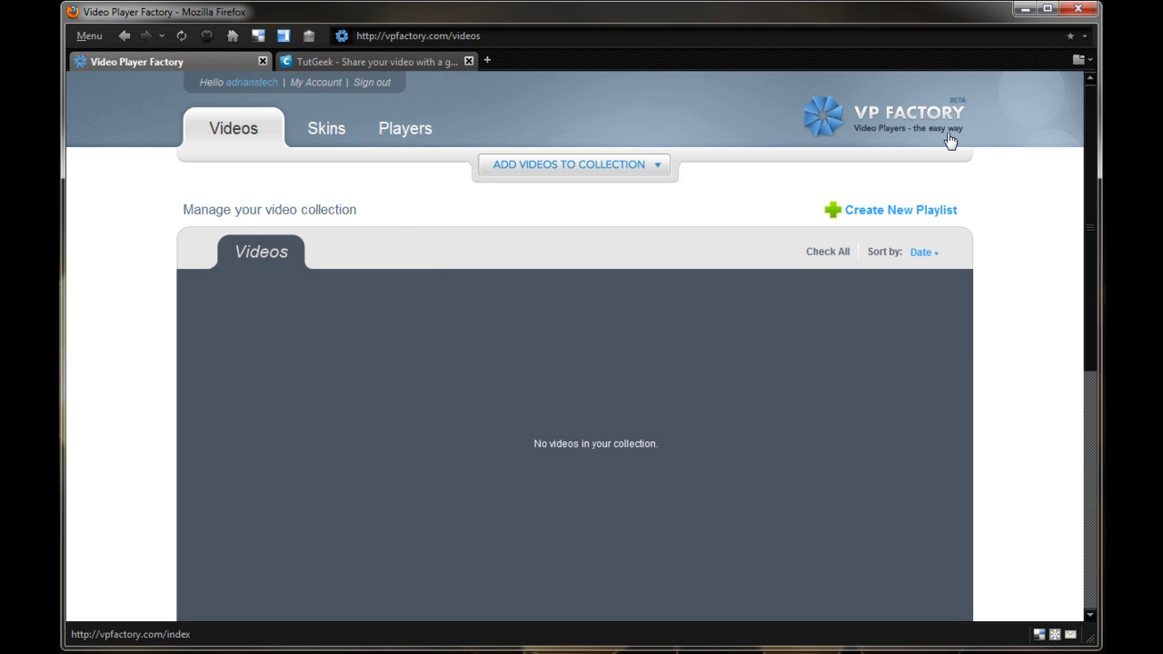
scroll(940, 137, down, 3)
scroll(938, 132, up, 3)
scroll(590, 214, down, 2)
scroll(591, 218, up, 2)
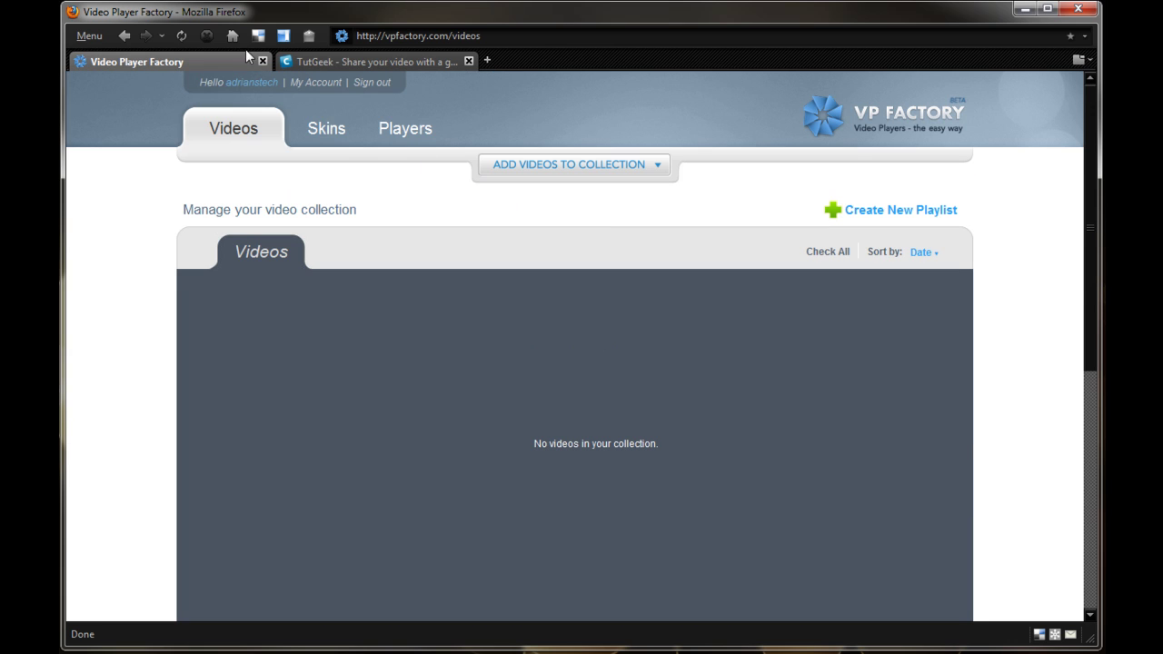
Go to VP Factory's home page, then alternate with the TutGeek ClipBucket V2 home page to compare them.
click(837, 107)
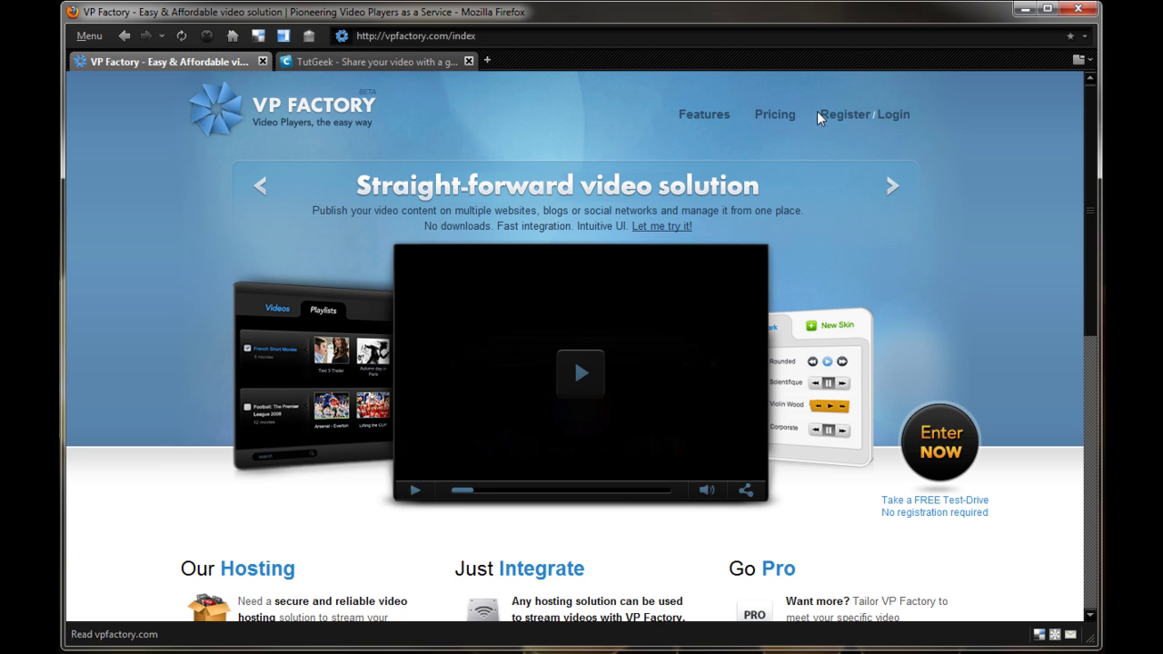
click(301, 64)
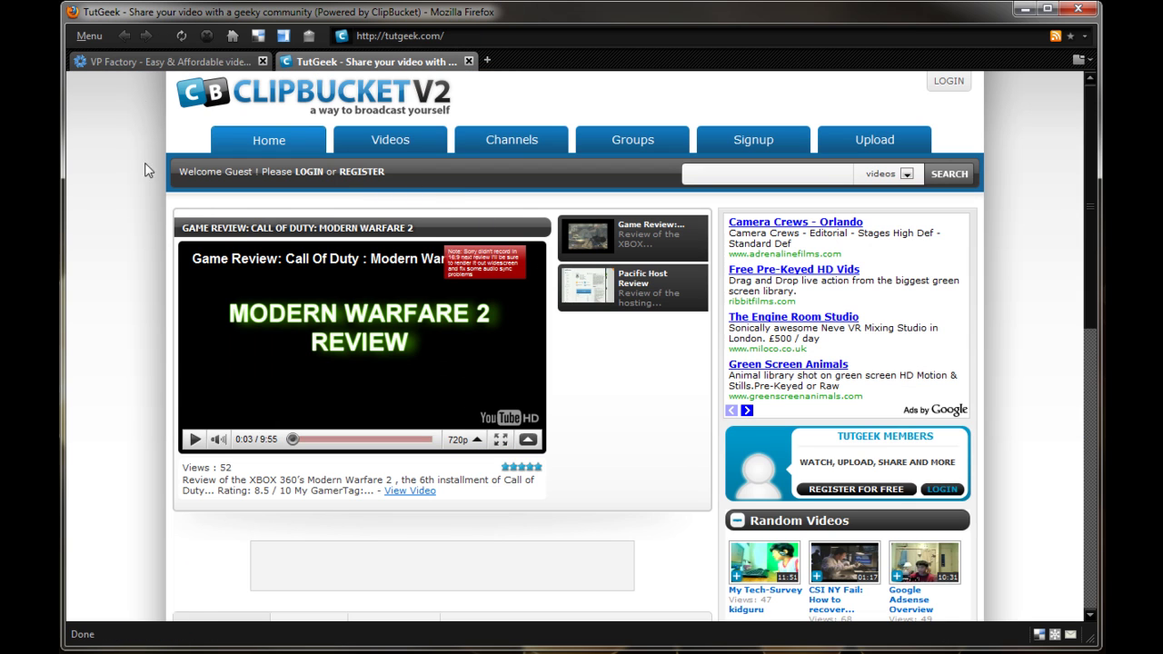
scroll(1009, 262, down, 10)
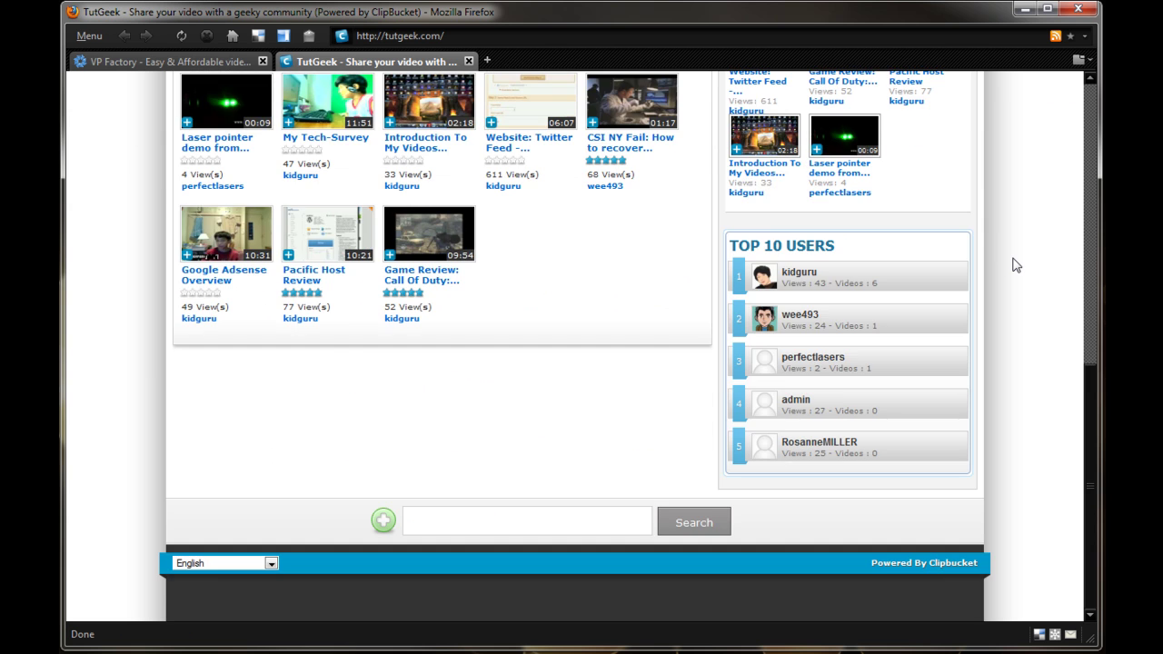
scroll(325, 88, up, 6)
click(168, 60)
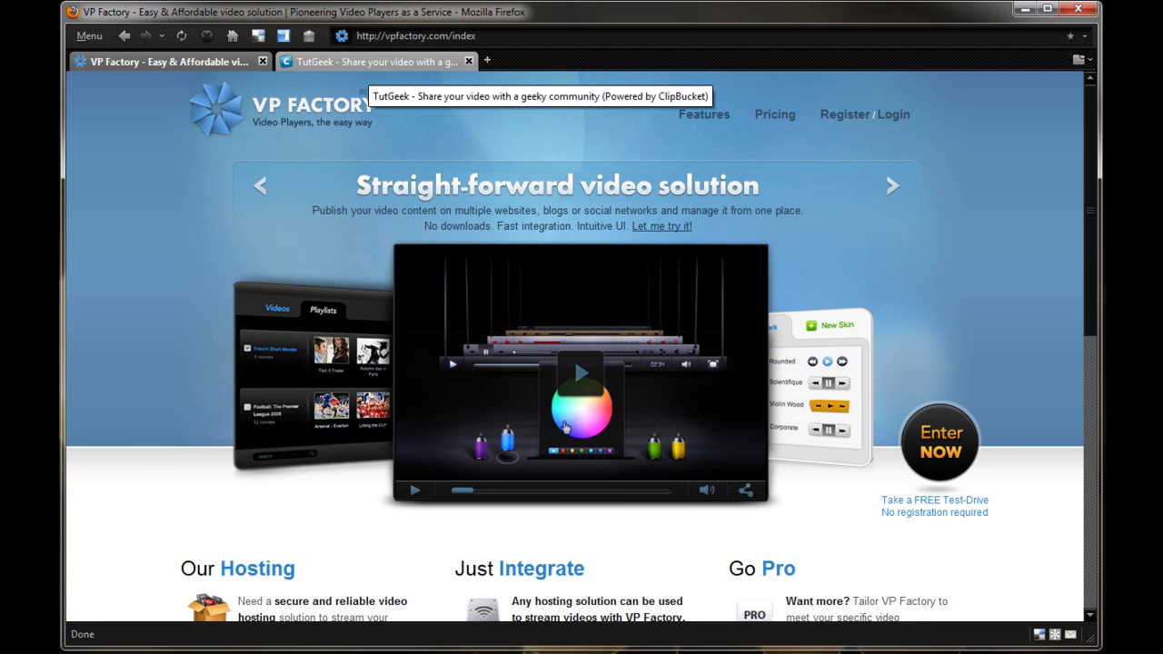
click(372, 61)
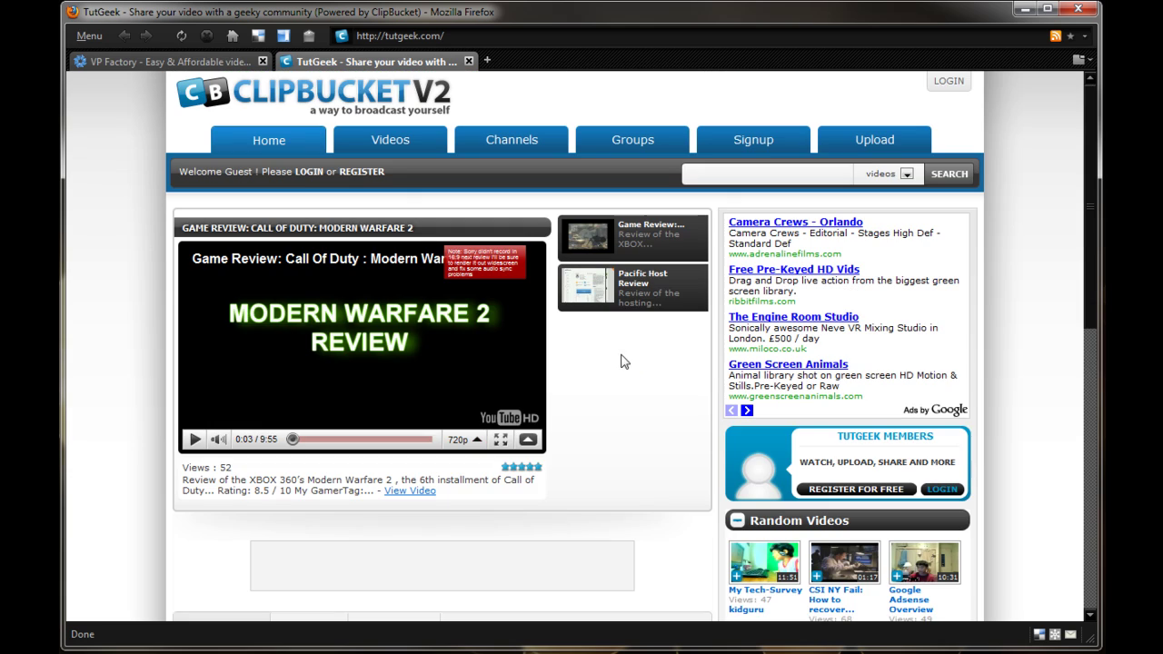